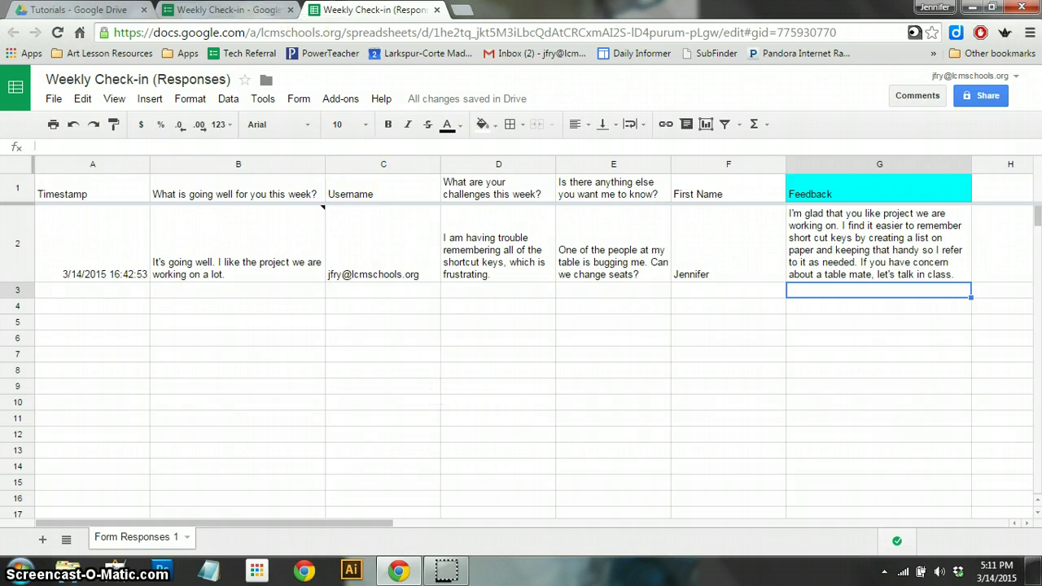
- Glance at the Weekly Check-in form editor, then return to the Responses spreadsheet
left_click(236, 10)
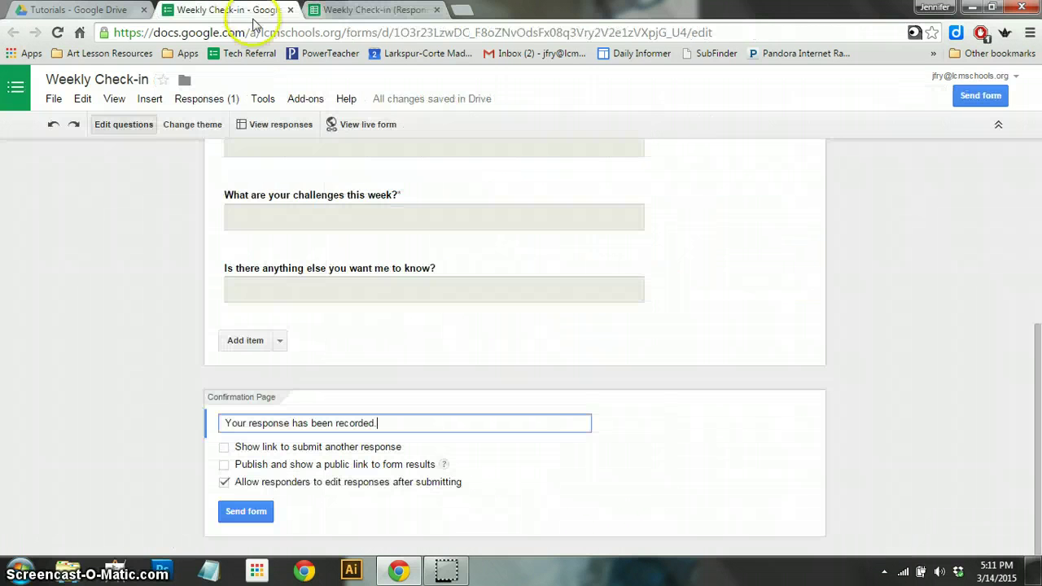
left_click(362, 10)
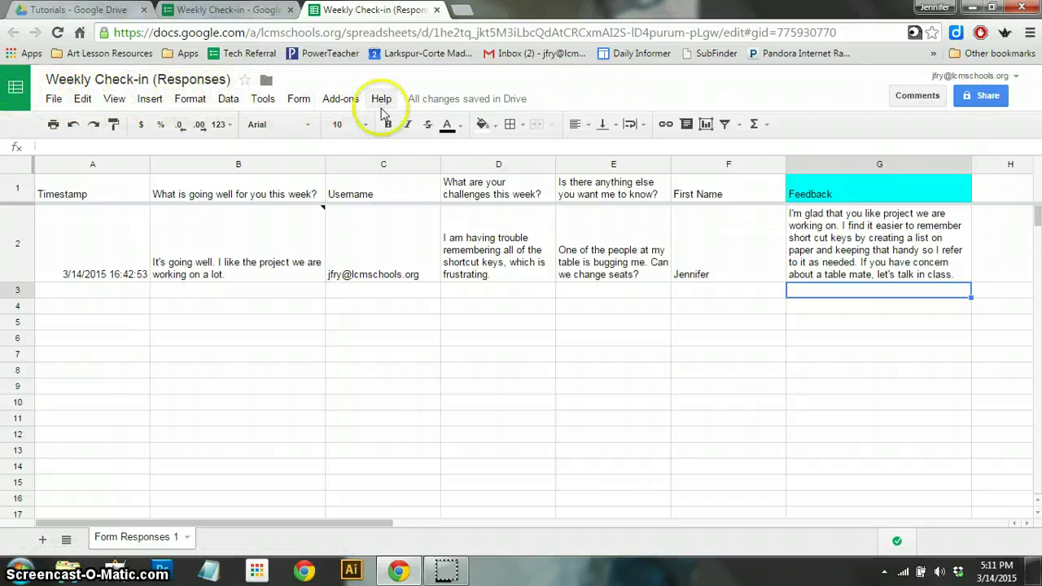
left_click(345, 103)
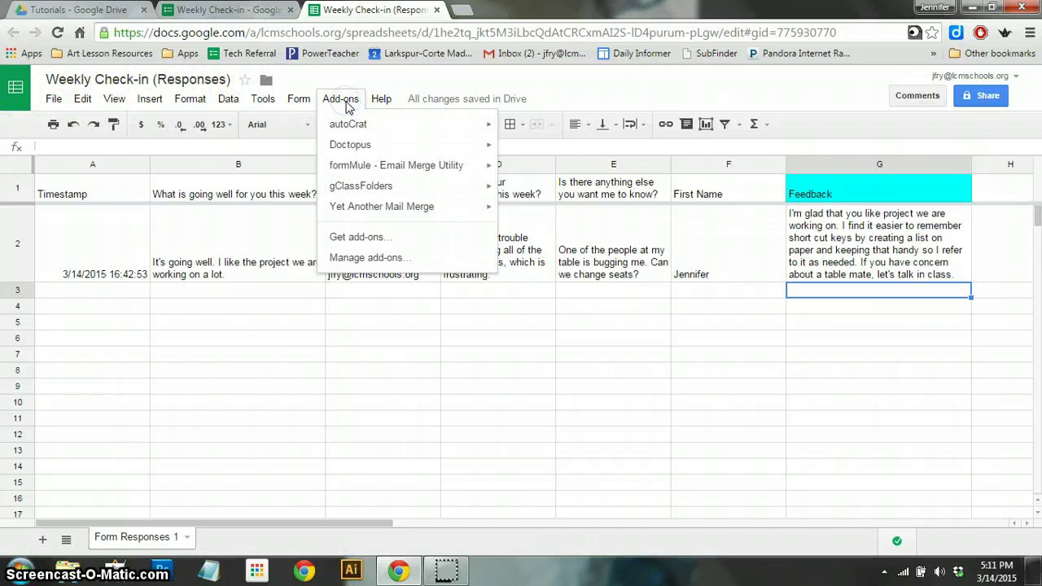
left_click(355, 241)
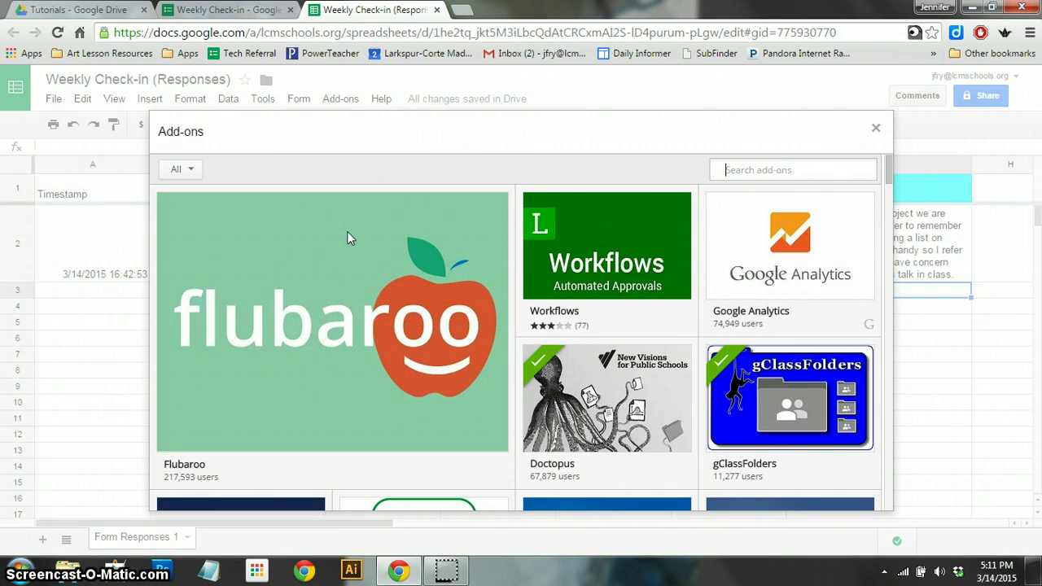
mouse_move(349, 238)
type("m")
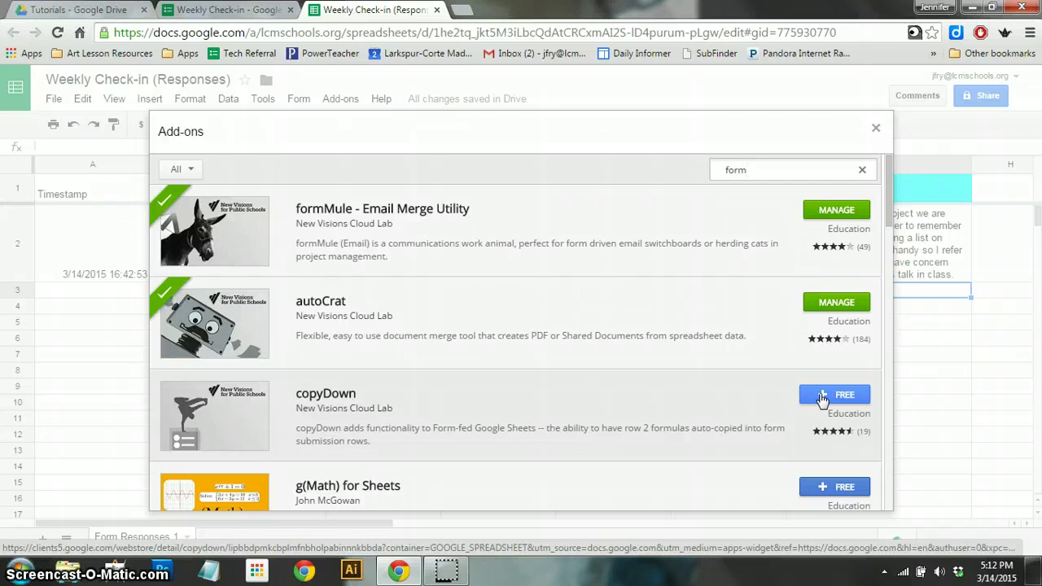
left_click(840, 215)
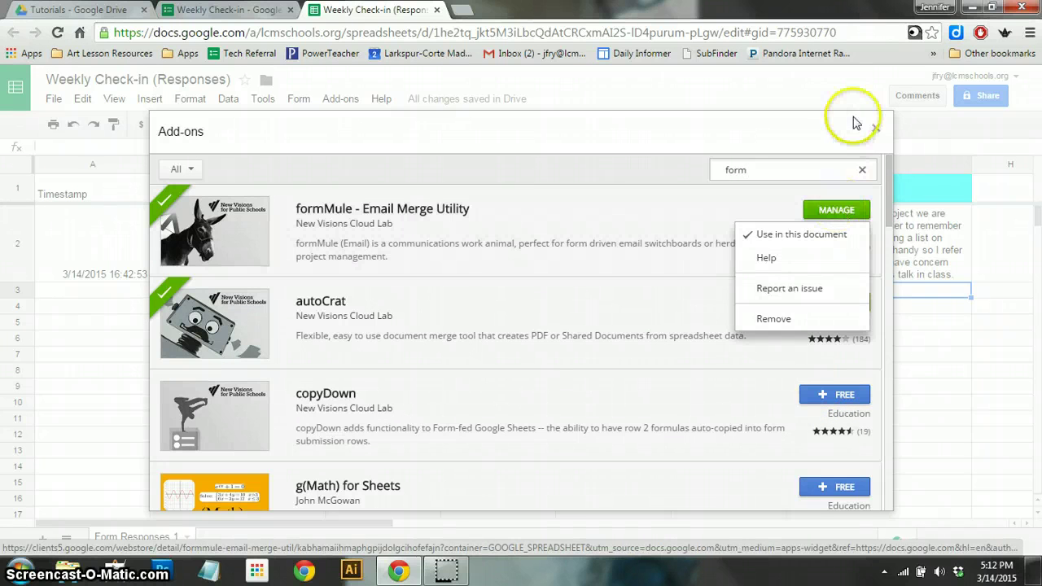
left_click(875, 128)
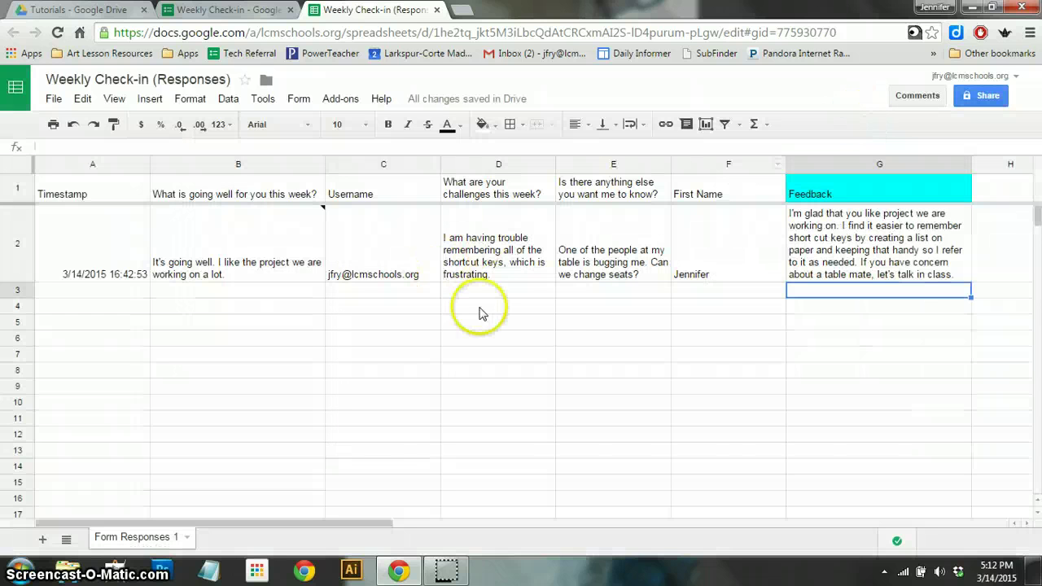
- Launch formMule's Setup > Choose source data from the Add-ons menu
left_click(340, 98)
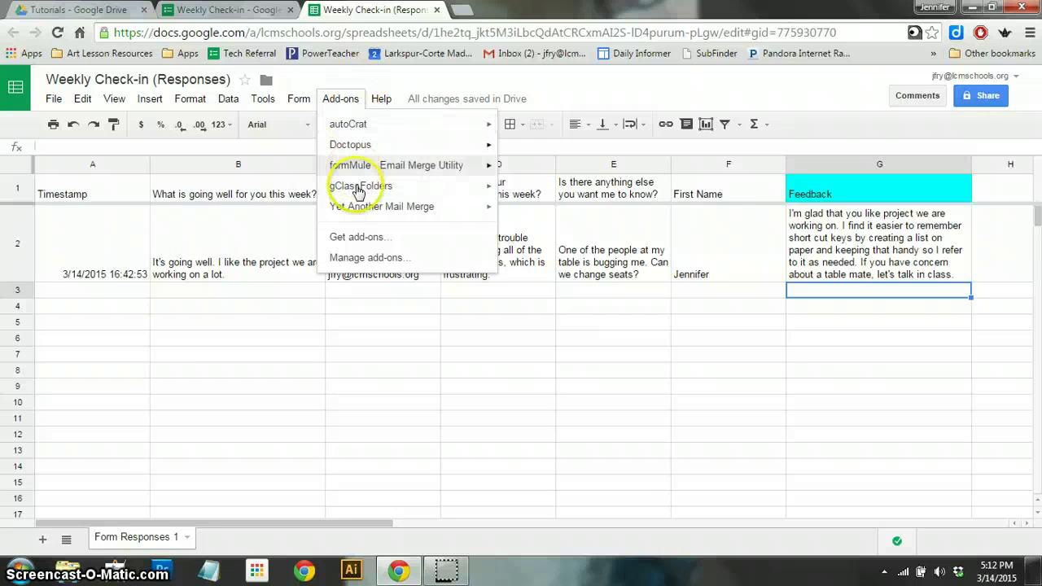
mouse_move(362, 170)
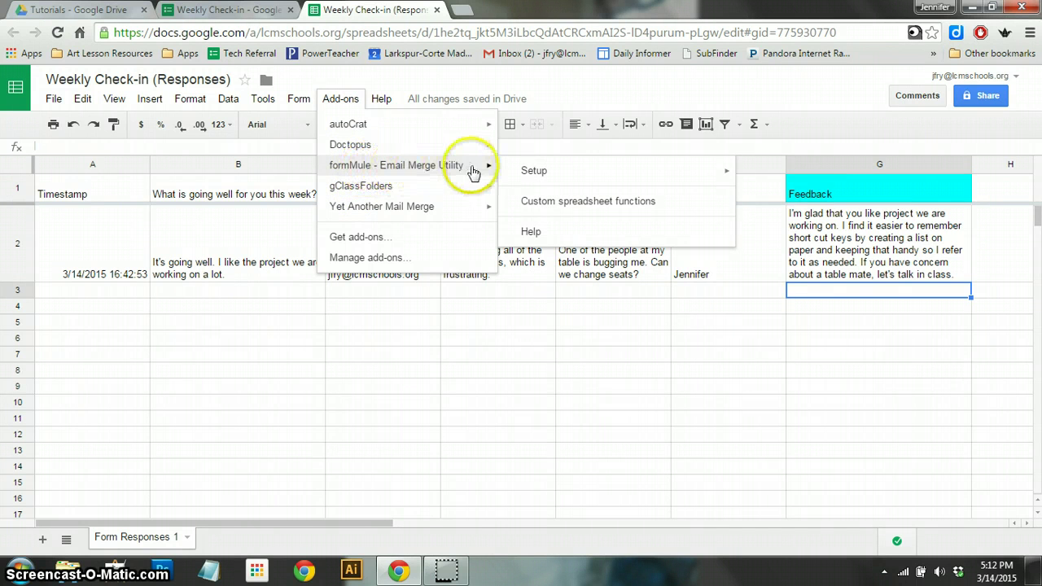
mouse_move(588, 175)
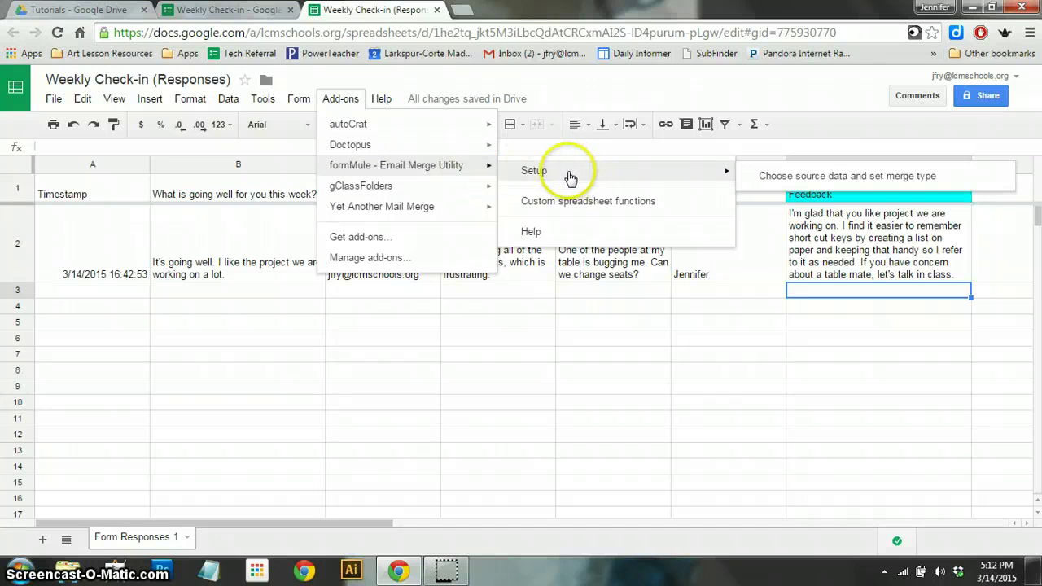
left_click(816, 183)
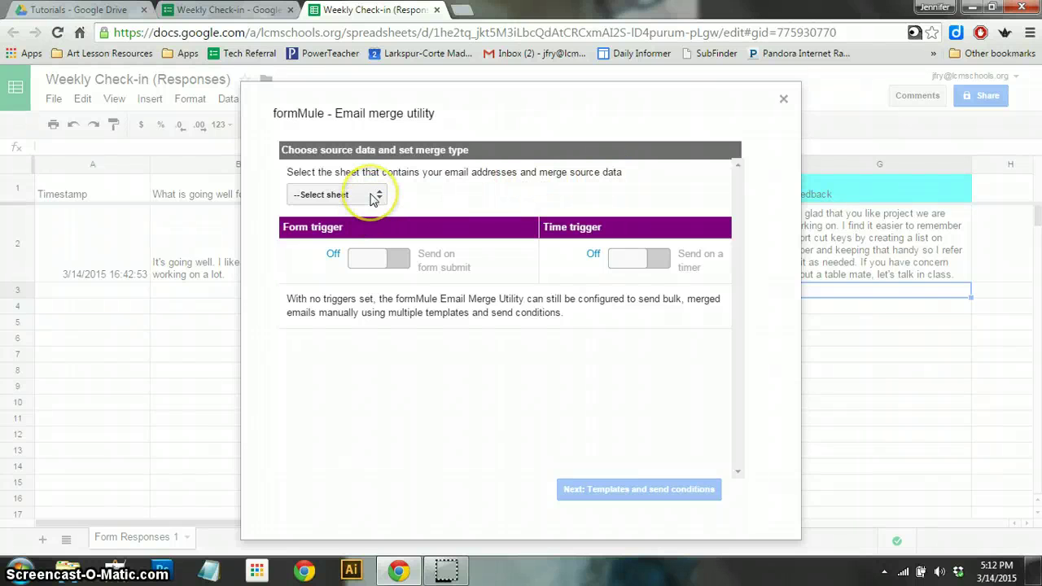
- Select Form Responses 1 as the merge source sheet and continue to templates and send conditions
left_click(372, 197)
left_click(372, 197)
left_click(372, 197)
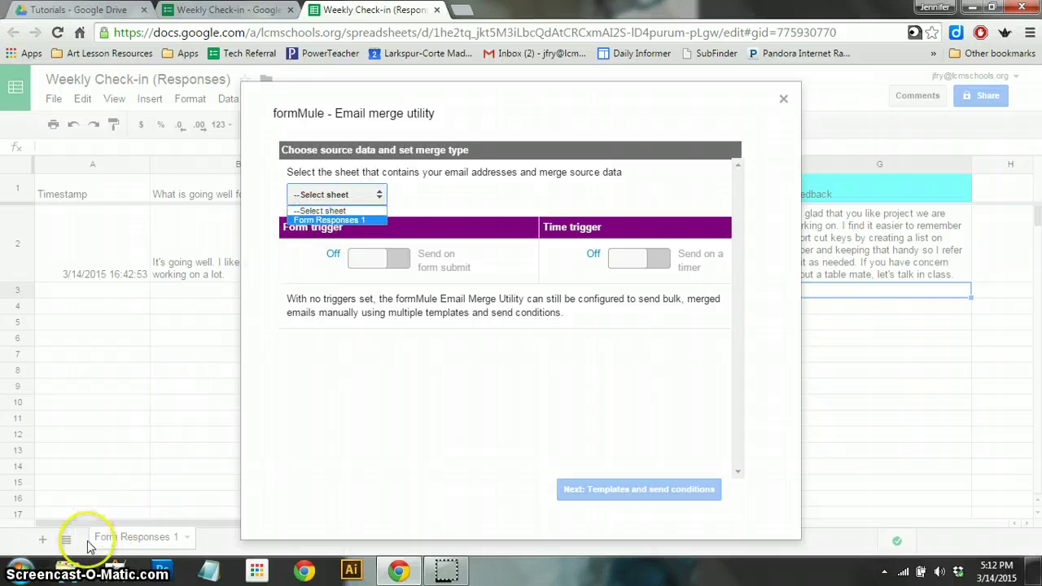
left_click(348, 221)
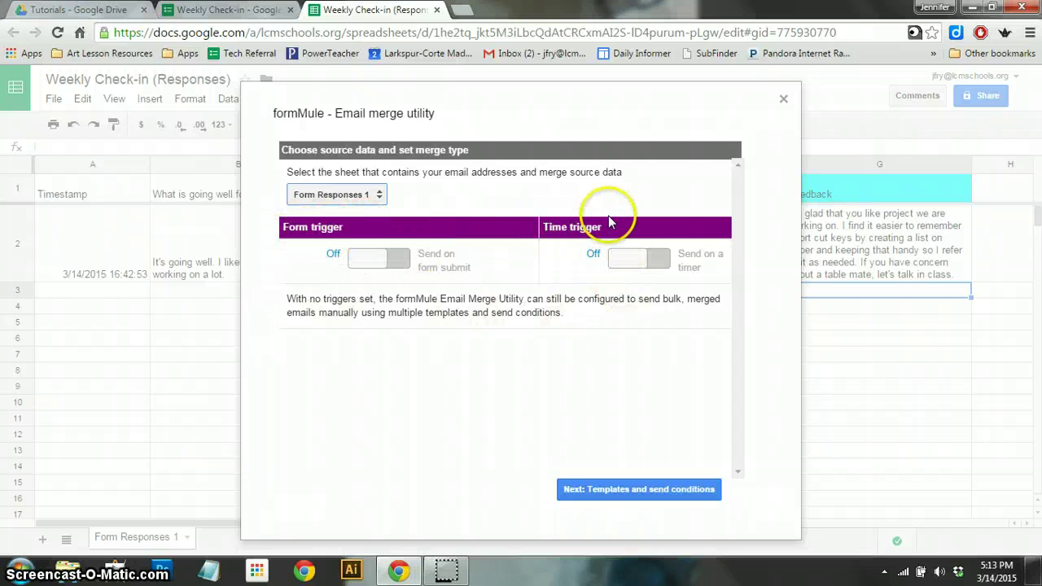
left_click(609, 490)
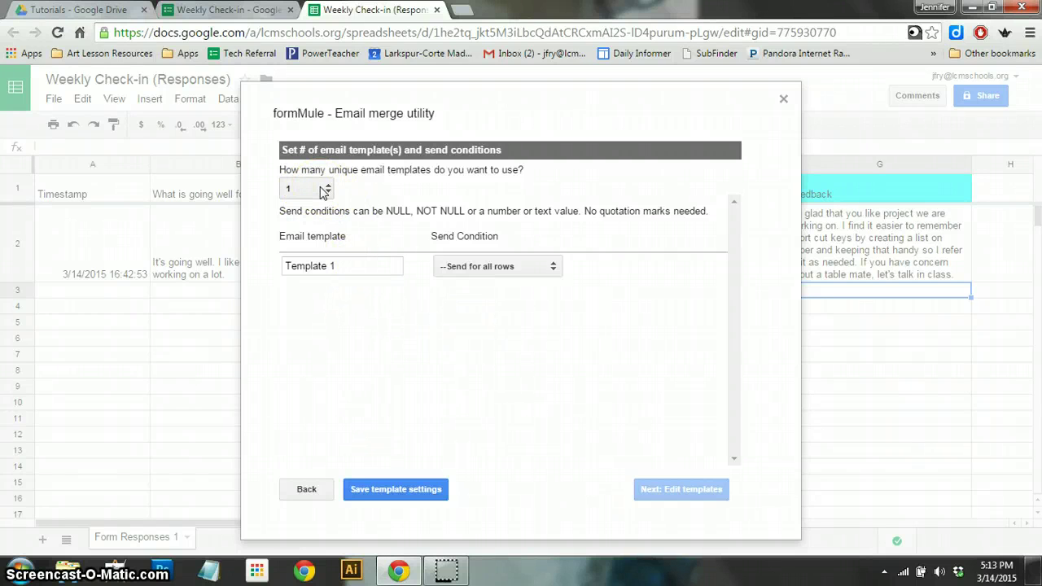
- Review Template 1's send condition choices, keeping Send for all rows, and list the condition columns
left_click(343, 266)
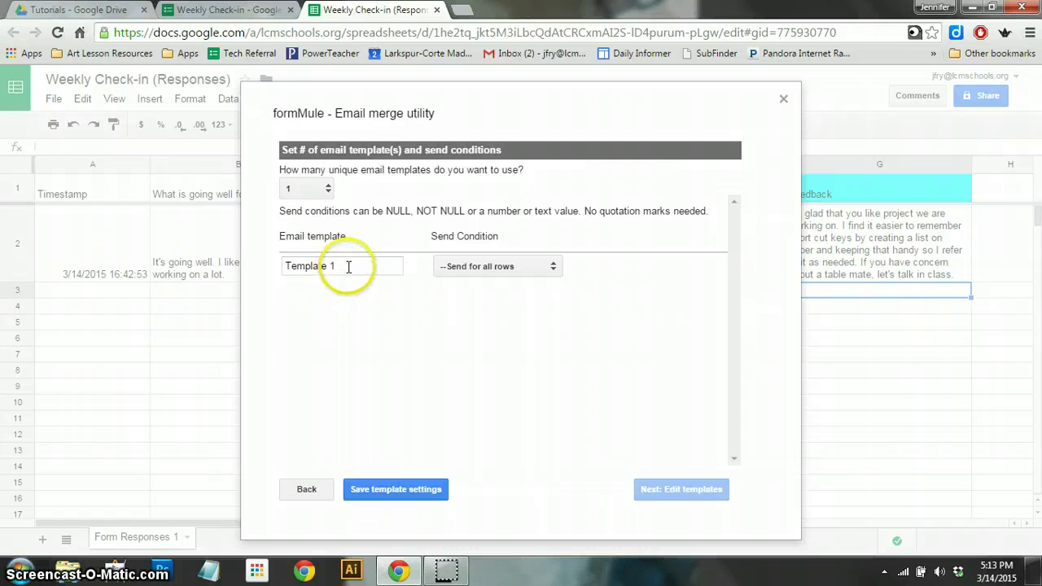
left_click(478, 267)
left_click(477, 267)
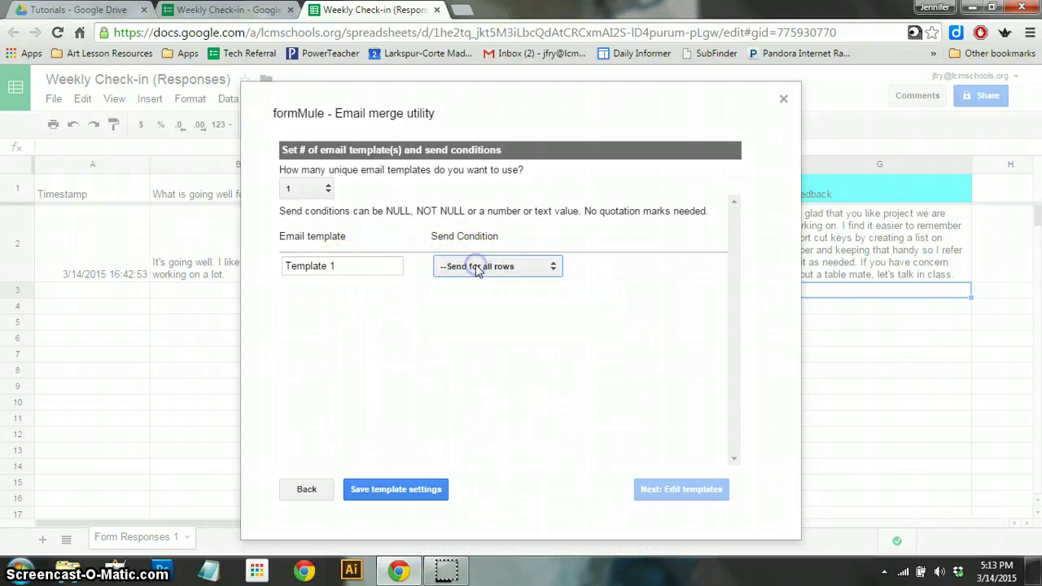
left_click(478, 268)
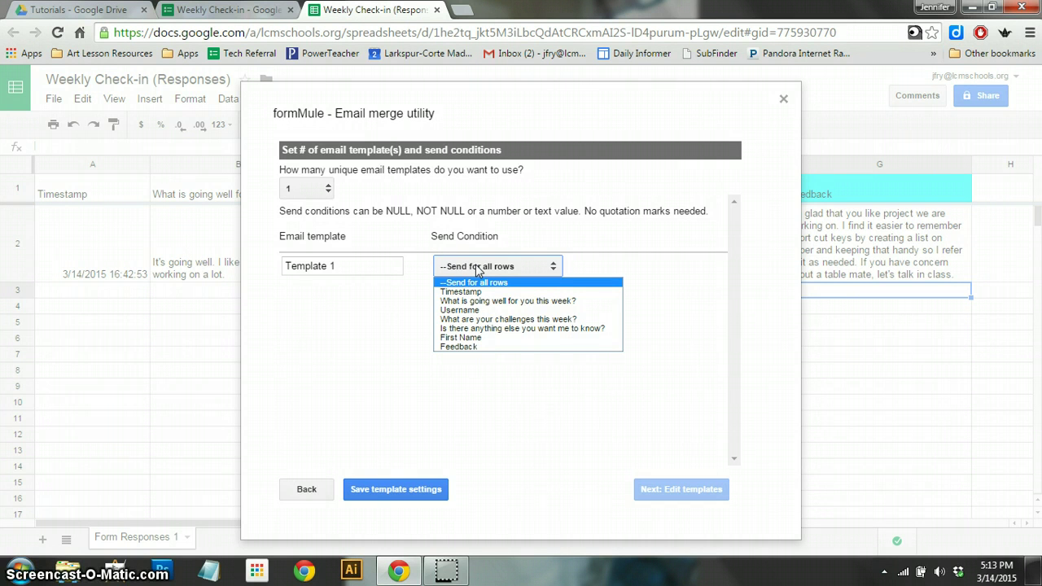
left_click(478, 267)
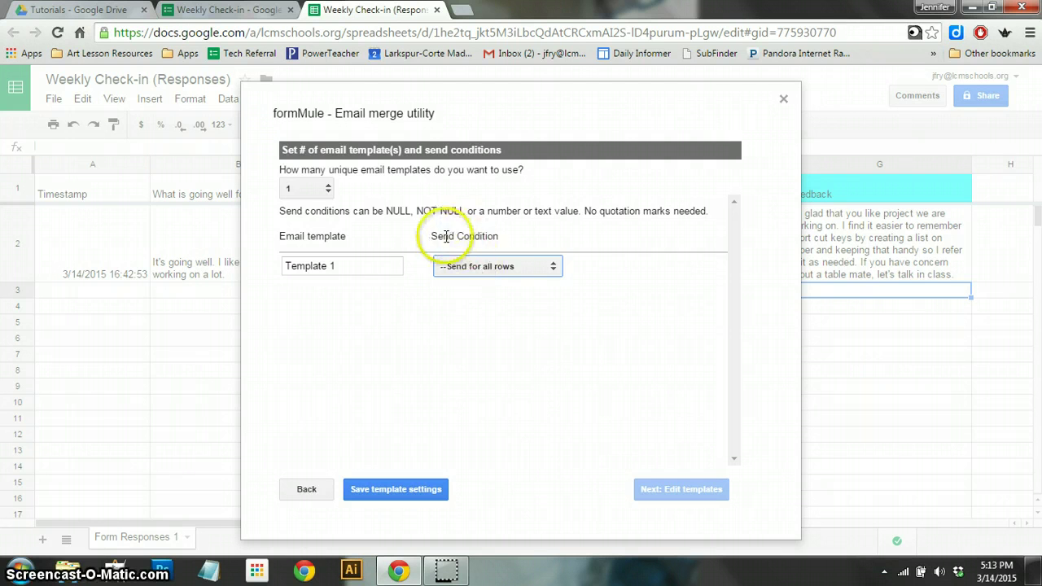
left_click(495, 274)
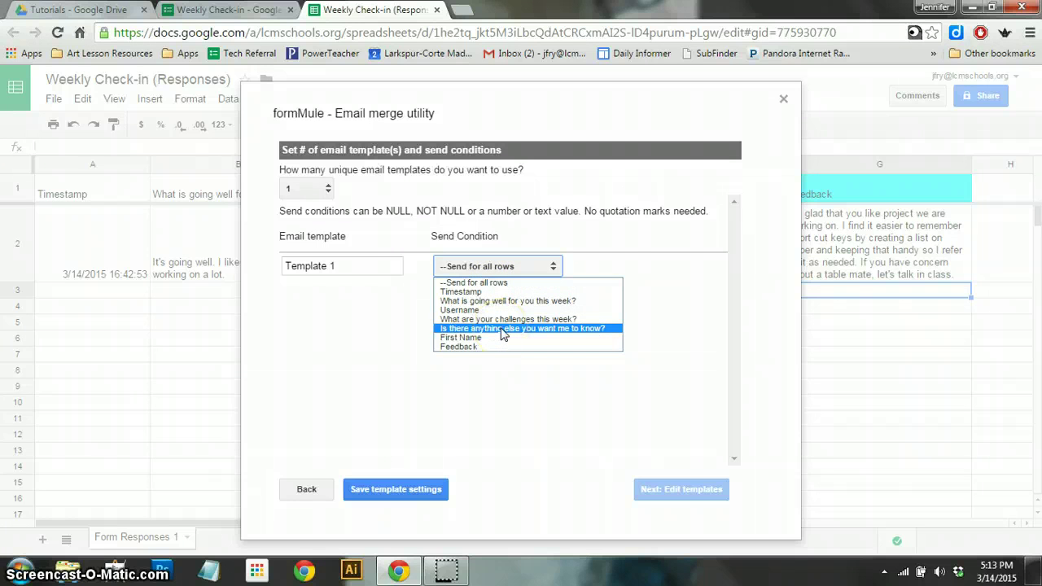
- Set Template 1's send condition to Feedback NOT NULL and save the template settings
left_click(460, 345)
left_click(479, 302)
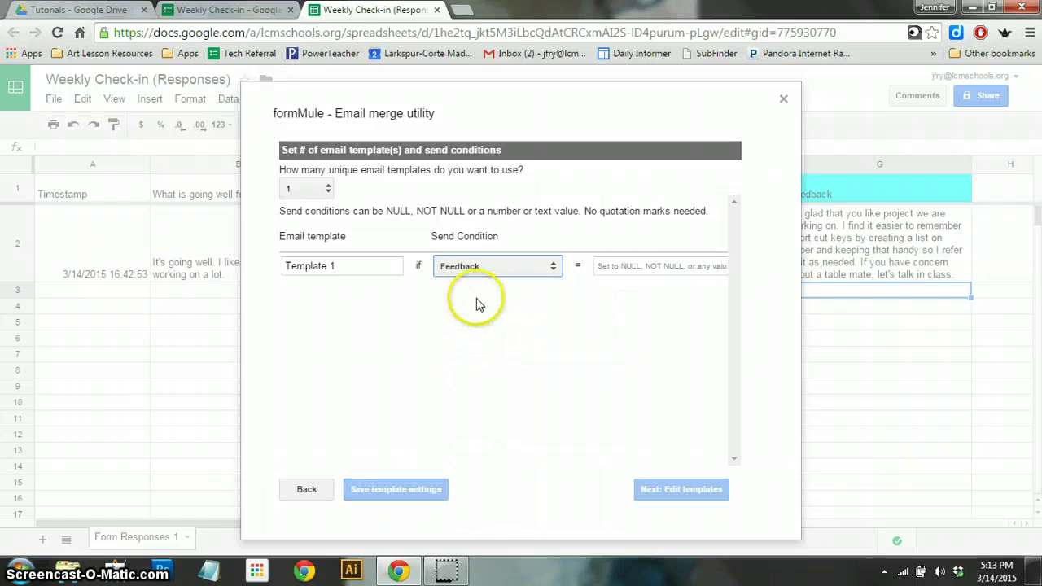
left_click(648, 269)
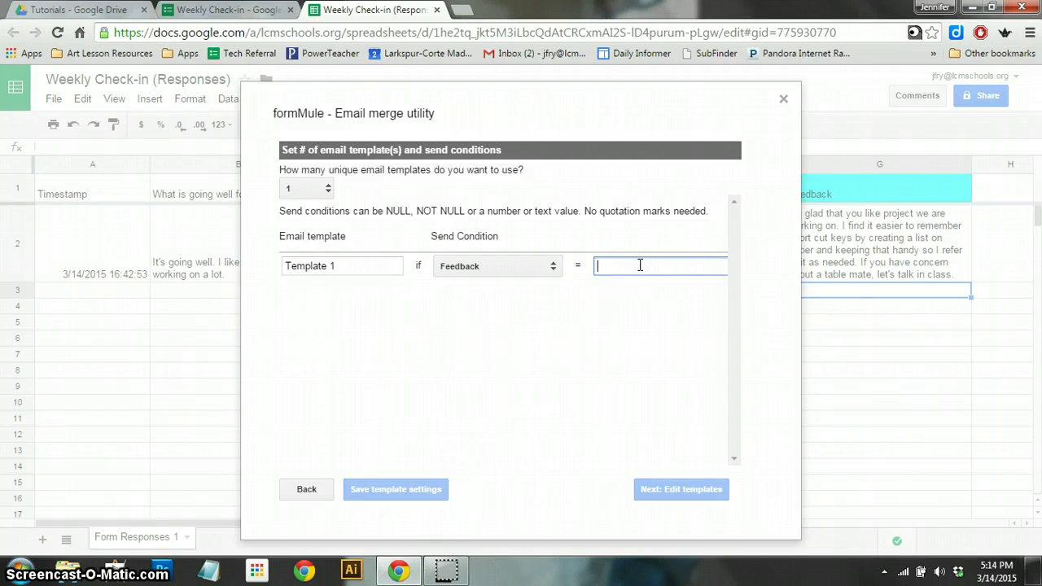
type("n")
key("BackSpace")
type("Nu")
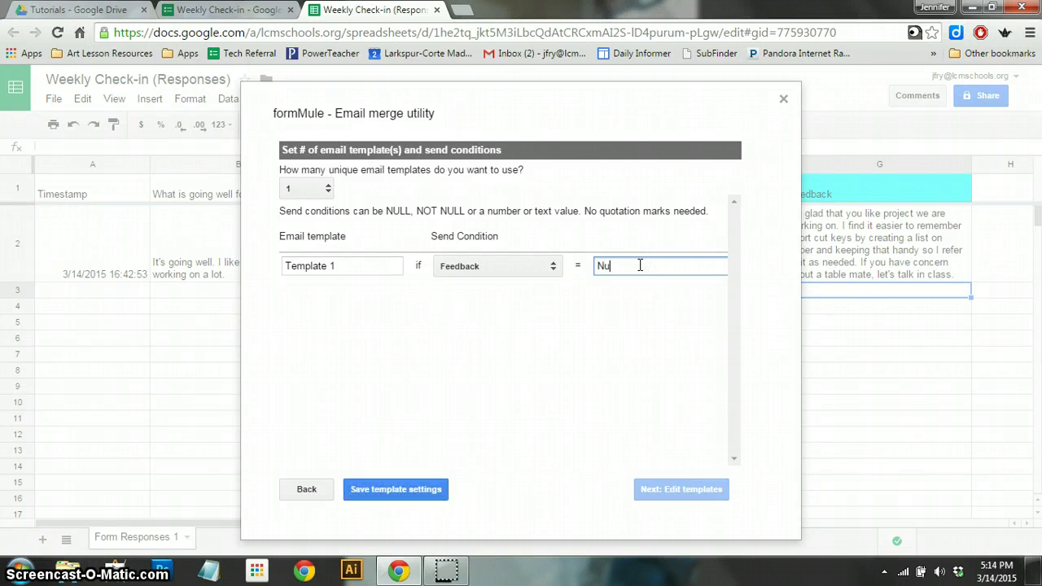
type("ll")
key("BackSpace")
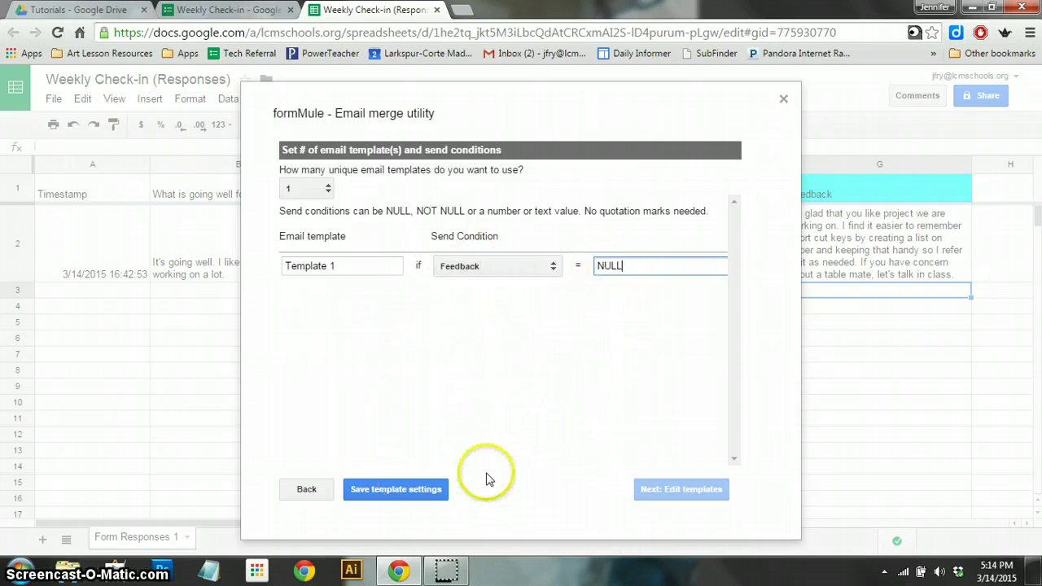
left_click(528, 399)
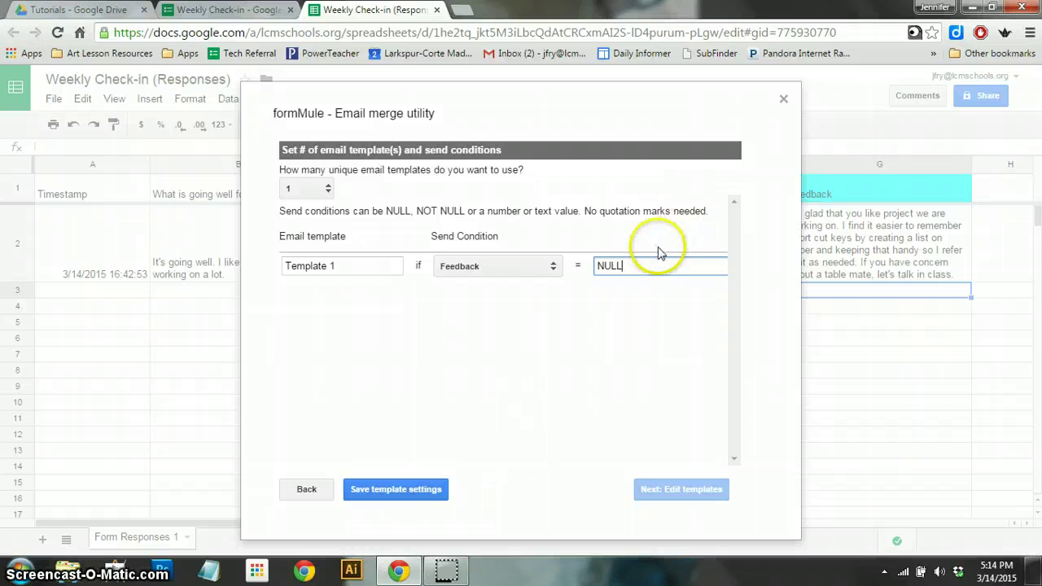
left_click_drag(644, 265, 598, 265)
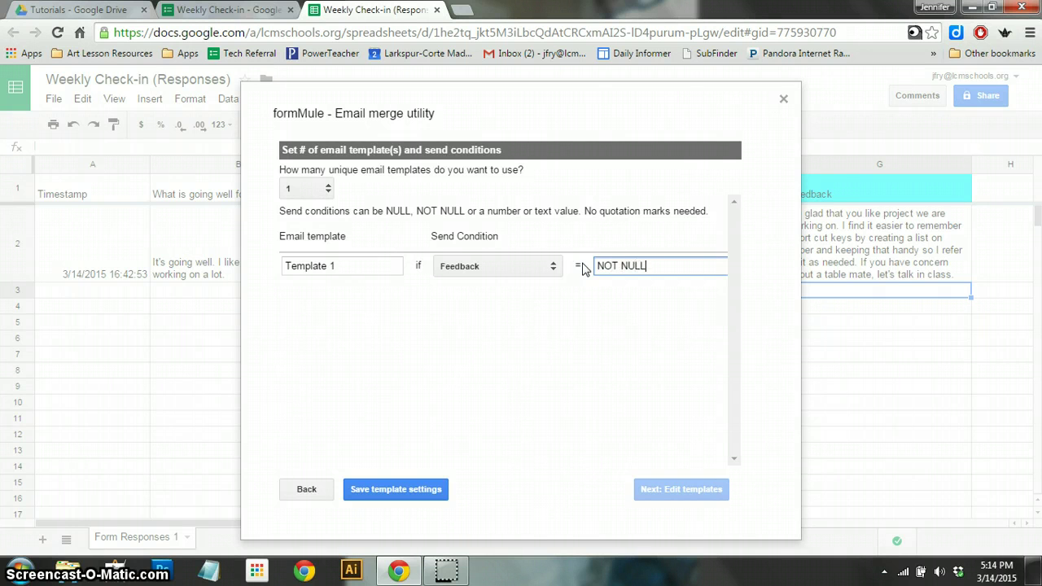
left_click(531, 362)
left_click(398, 497)
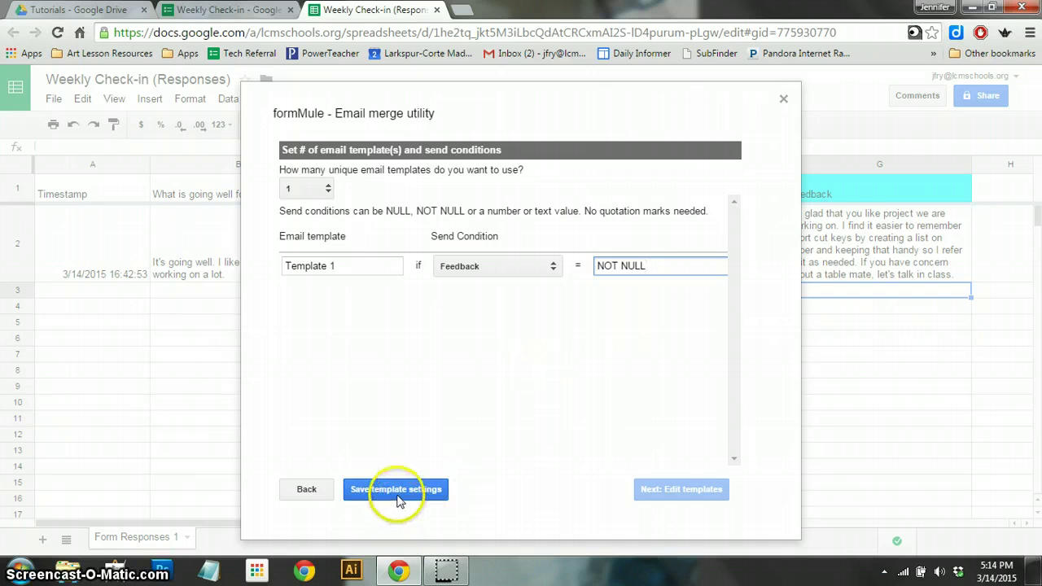
left_click(399, 497)
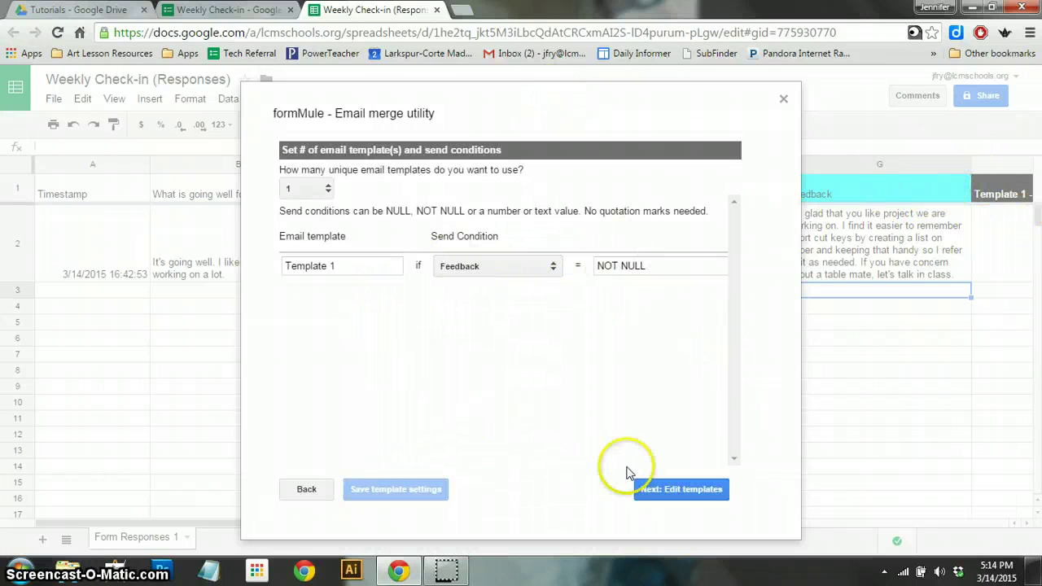
- In Build/preview templates, put the <<Username>> merge tag in Template 1's To field
left_click(690, 492)
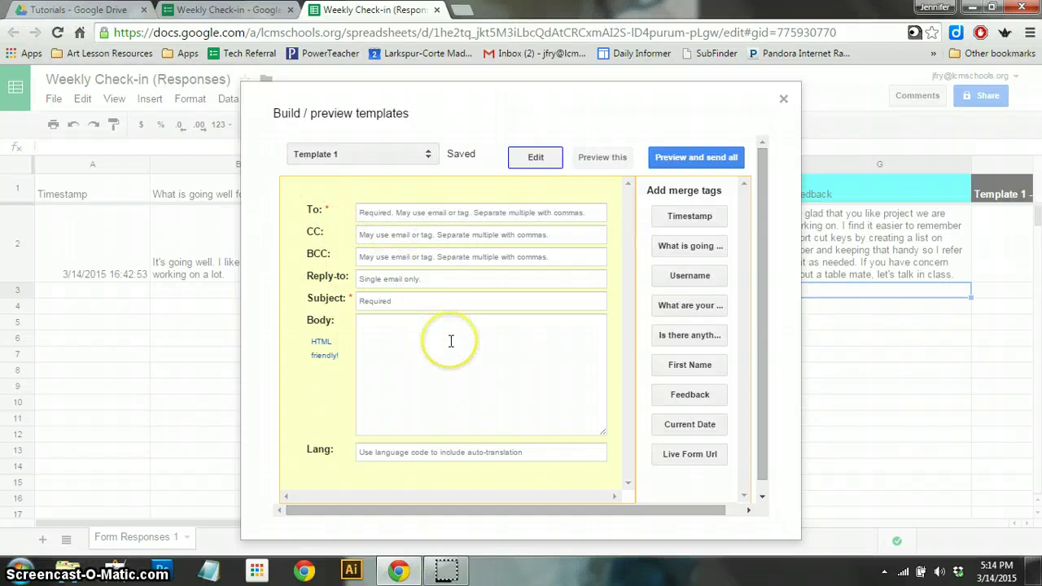
left_click(689, 277)
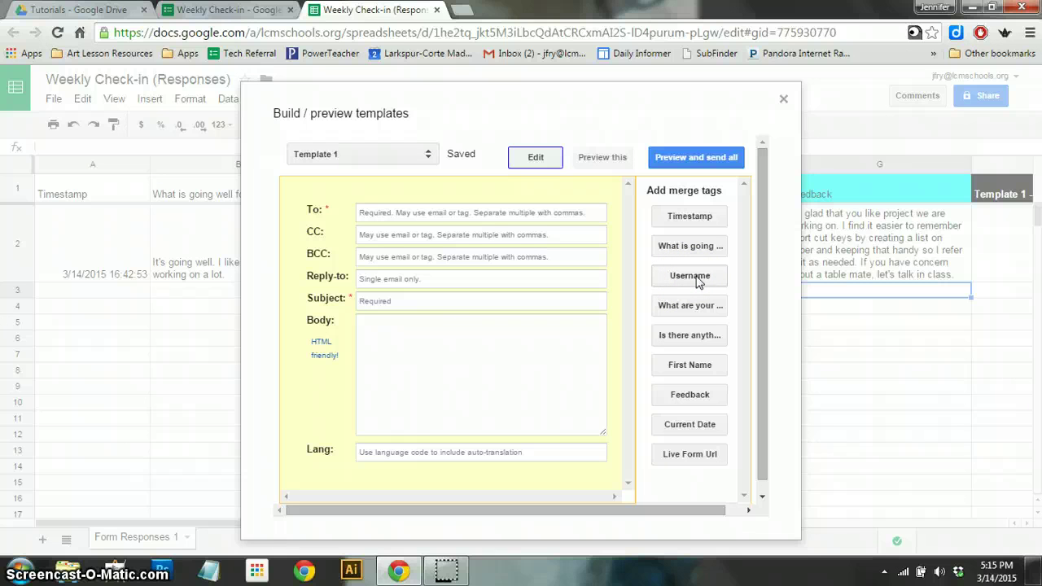
left_click(490, 214)
left_click(386, 213)
left_click(690, 276)
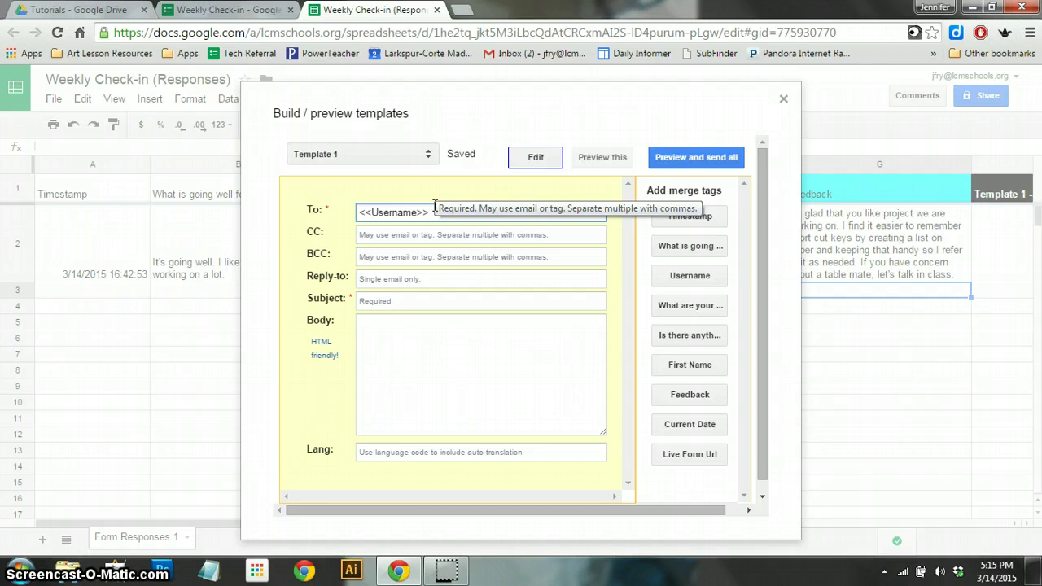
left_click(430, 212)
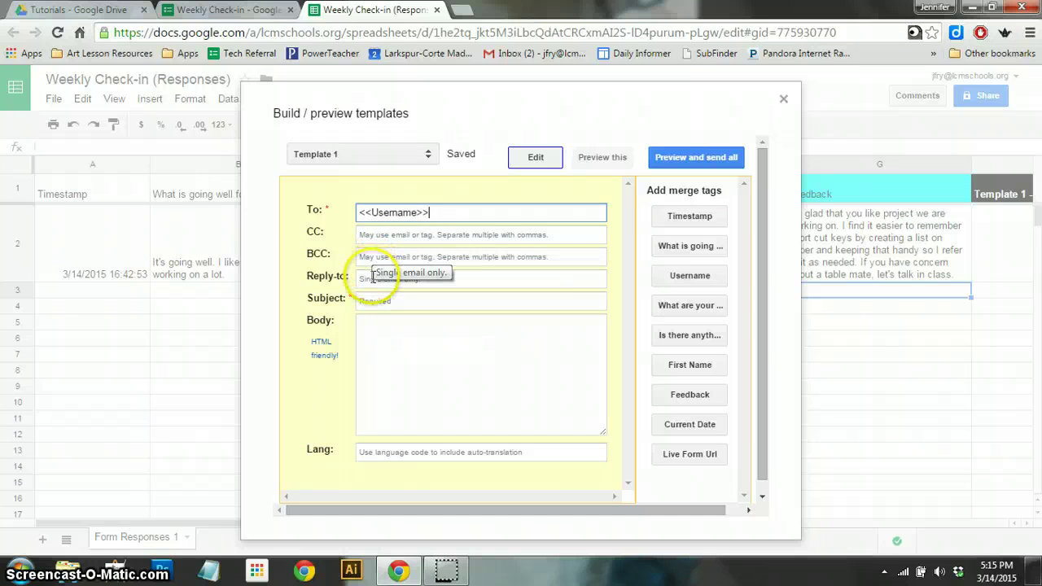
- Enter the teacher's email address as Template 1's reply-to
left_click(372, 276)
left_click(387, 257)
left_click(388, 277)
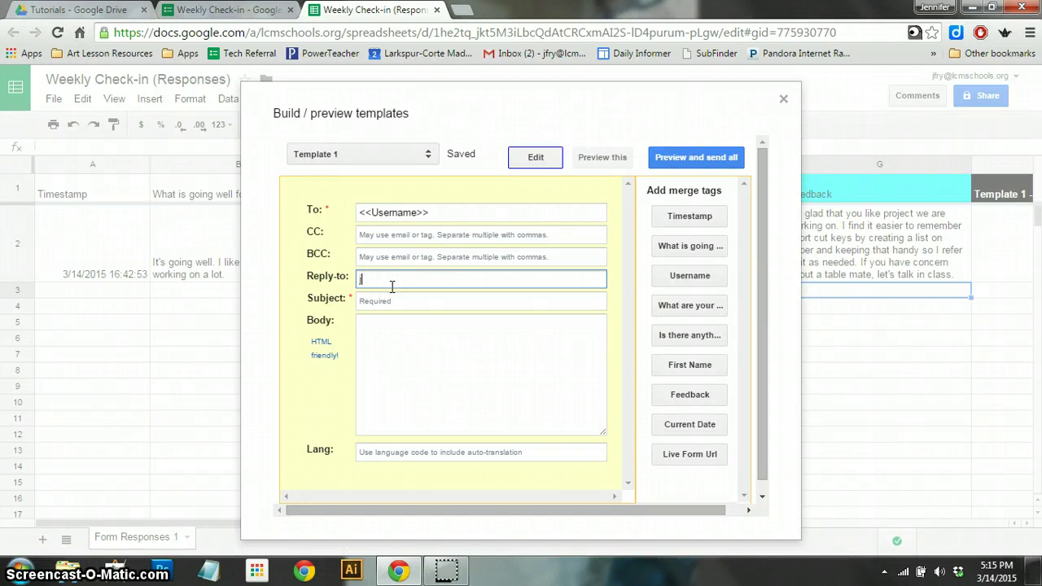
- Write the subject as <<First Name>> followed by a note that the teacher responded to their weekly check-in
key("Tab")
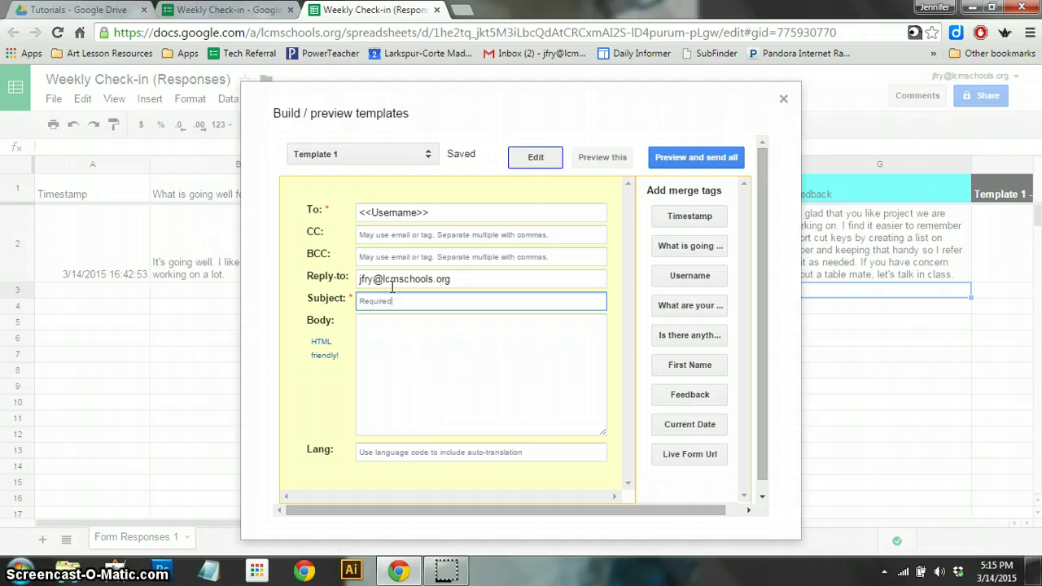
type("Require")
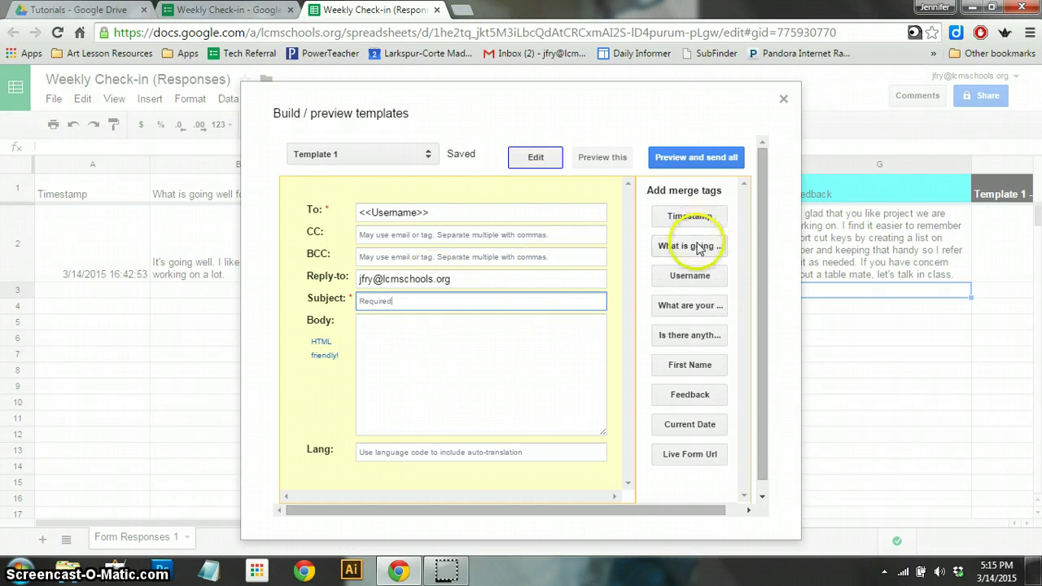
left_click(702, 370)
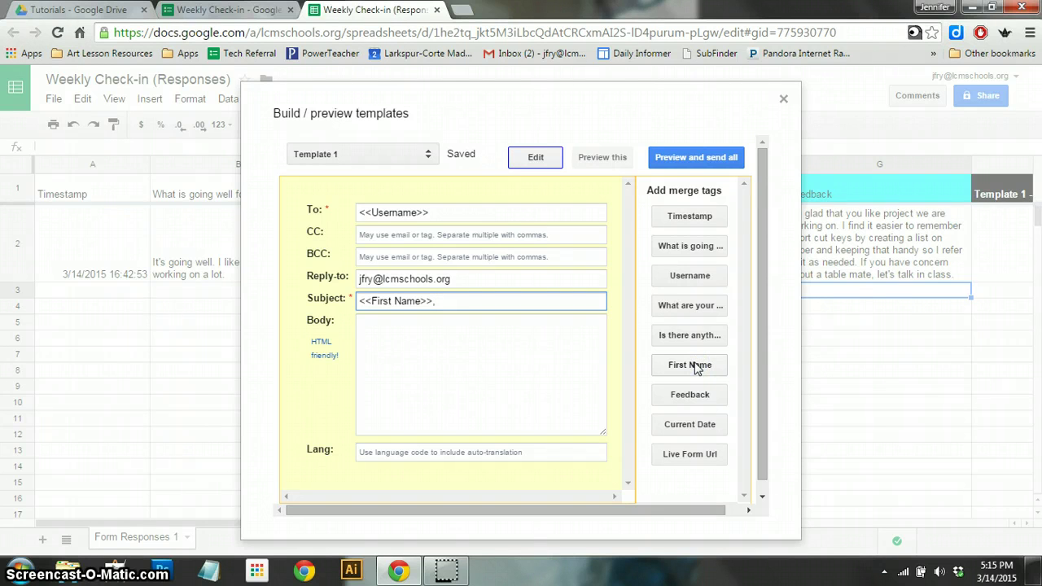
type(", Ms. Fry has respon")
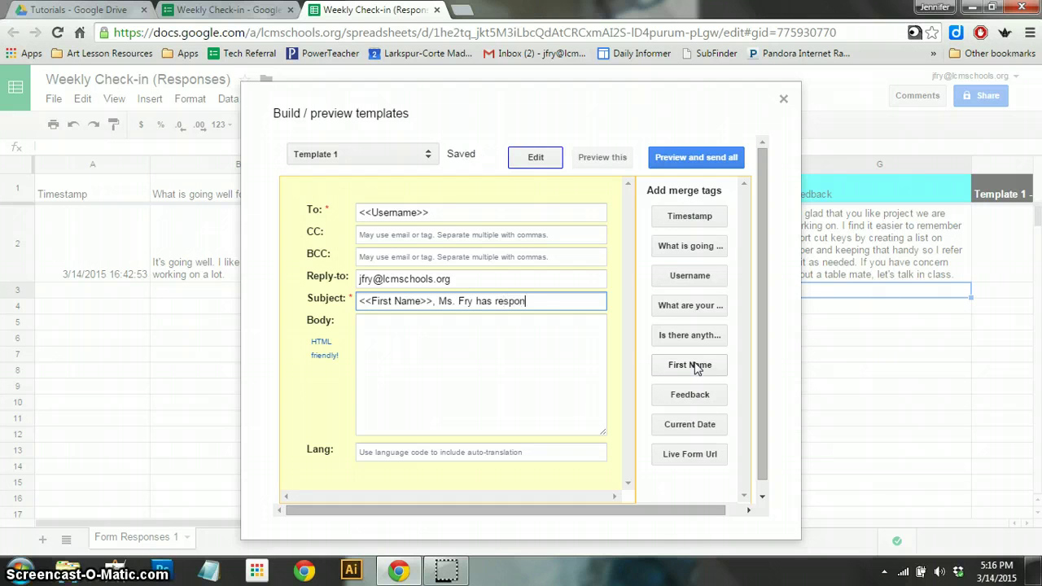
type("ded to your weekly che")
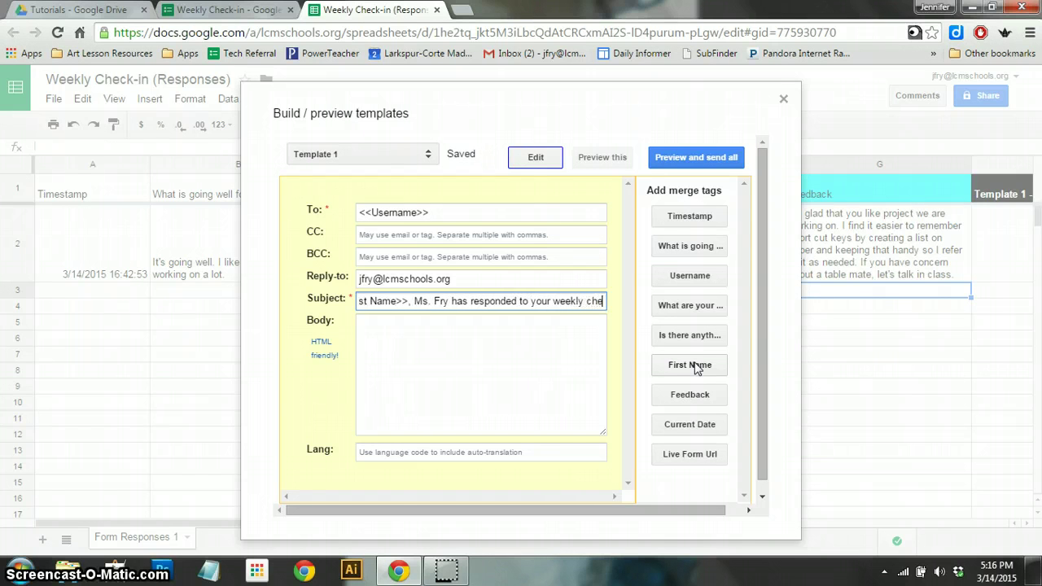
type("ck-in")
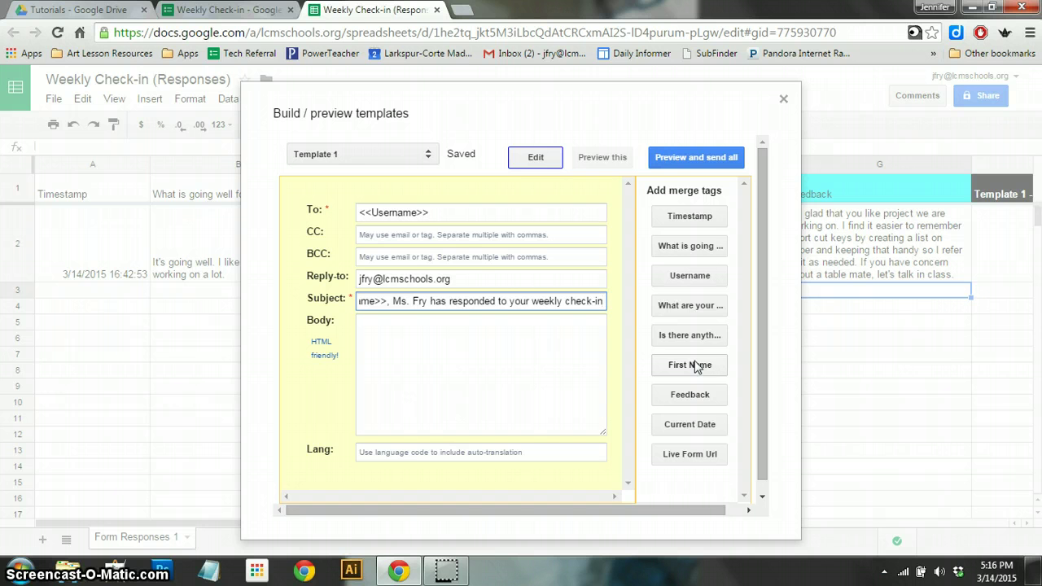
key("Tab")
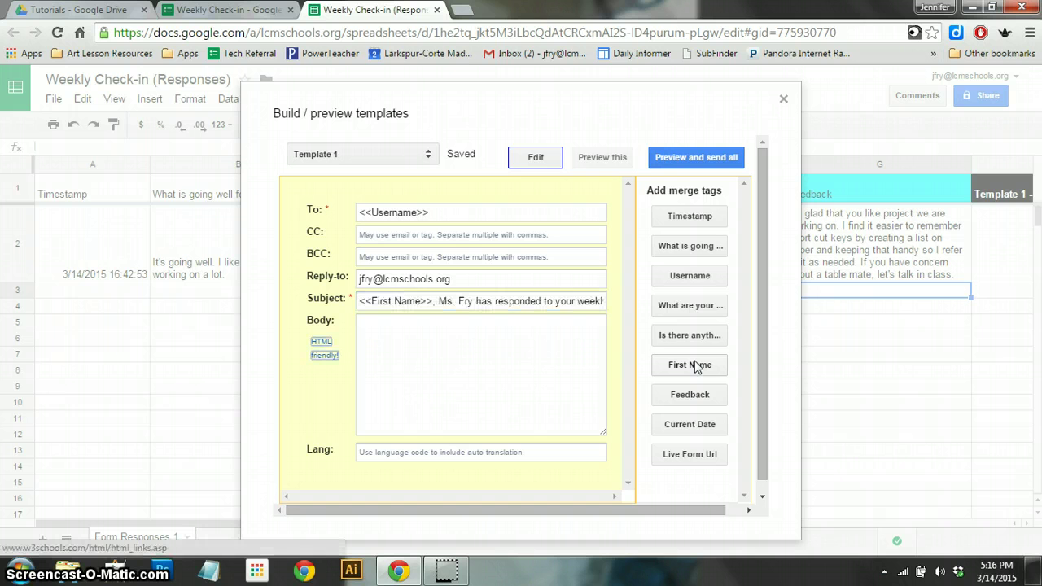
left_click(399, 342)
left_click(498, 327)
left_click(535, 333)
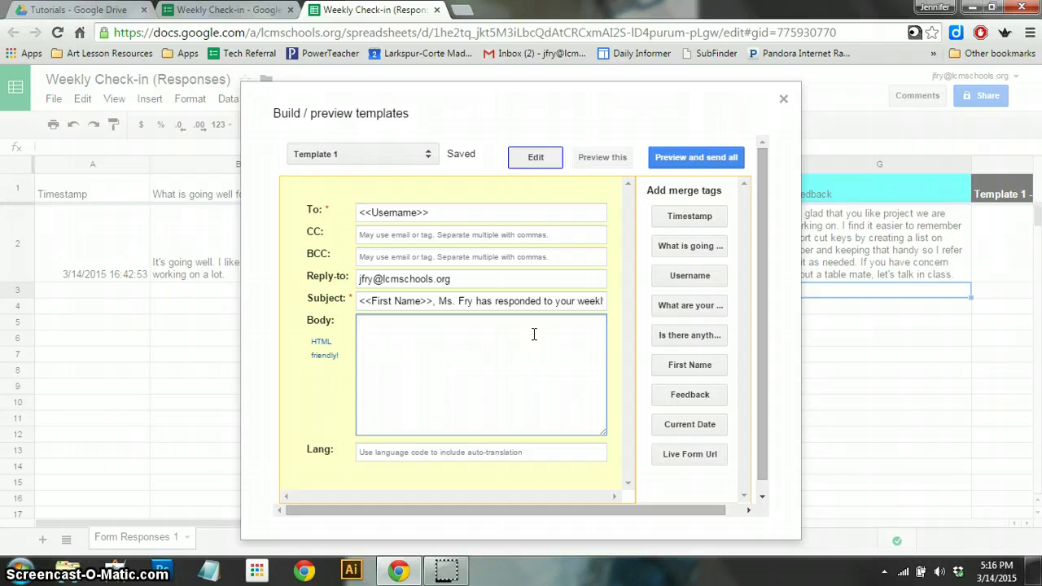
- Start the body with 'What you wrote:' and add the going-well question with its answer tag on its own line
left_click(527, 337)
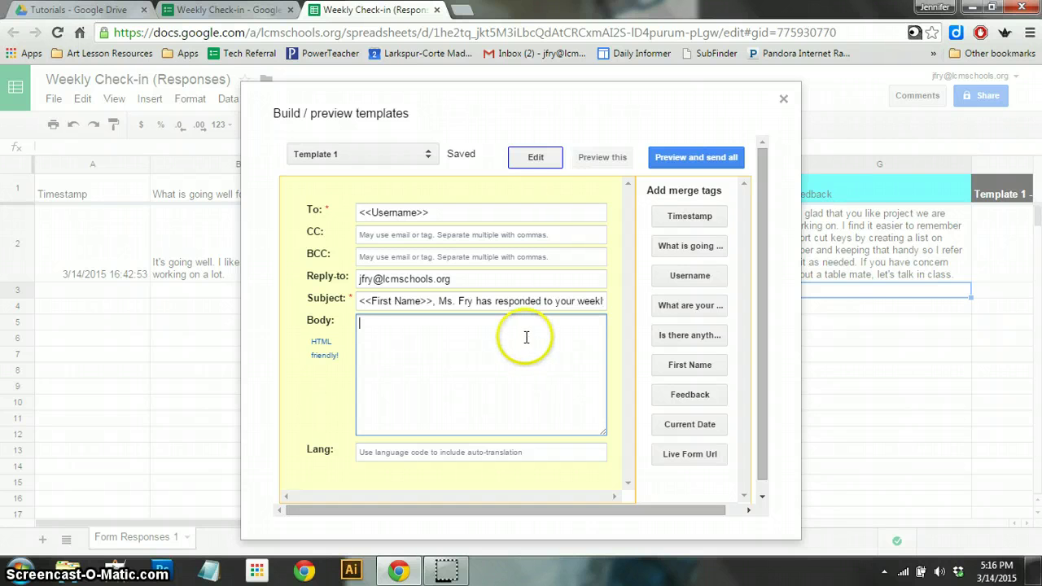
type("What you")
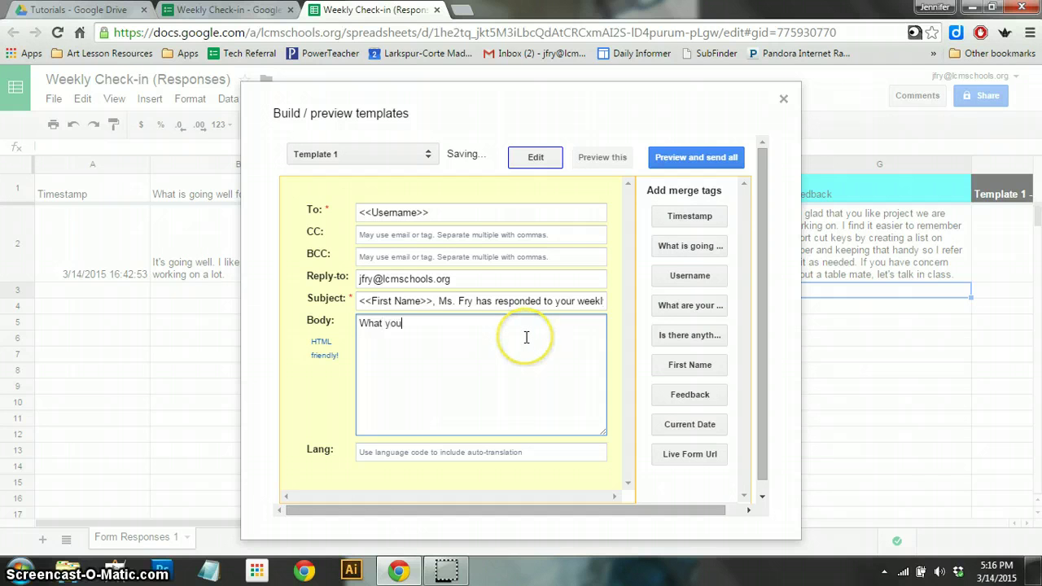
type(" sa")
type("ote")
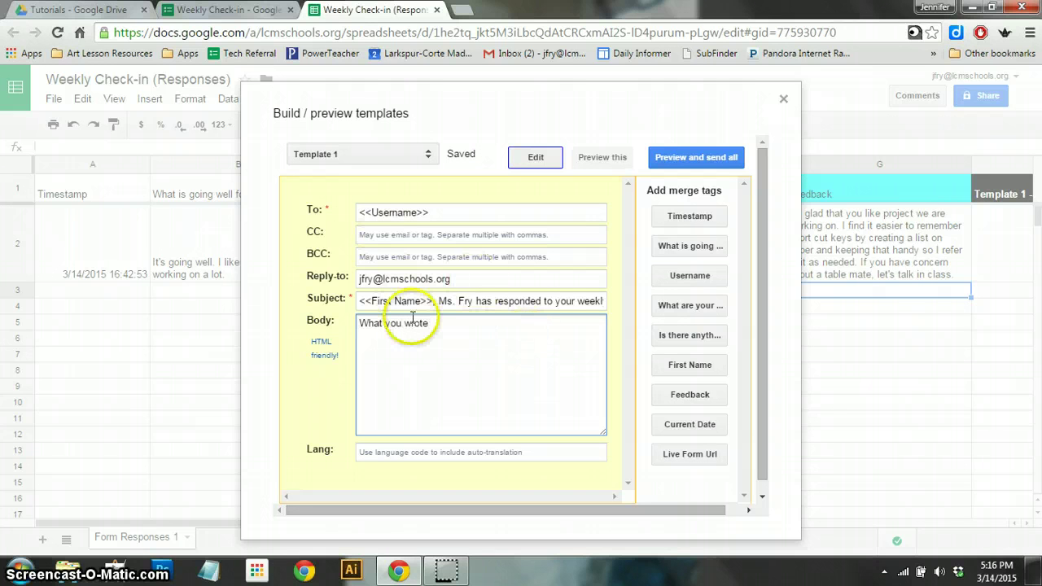
type(":")
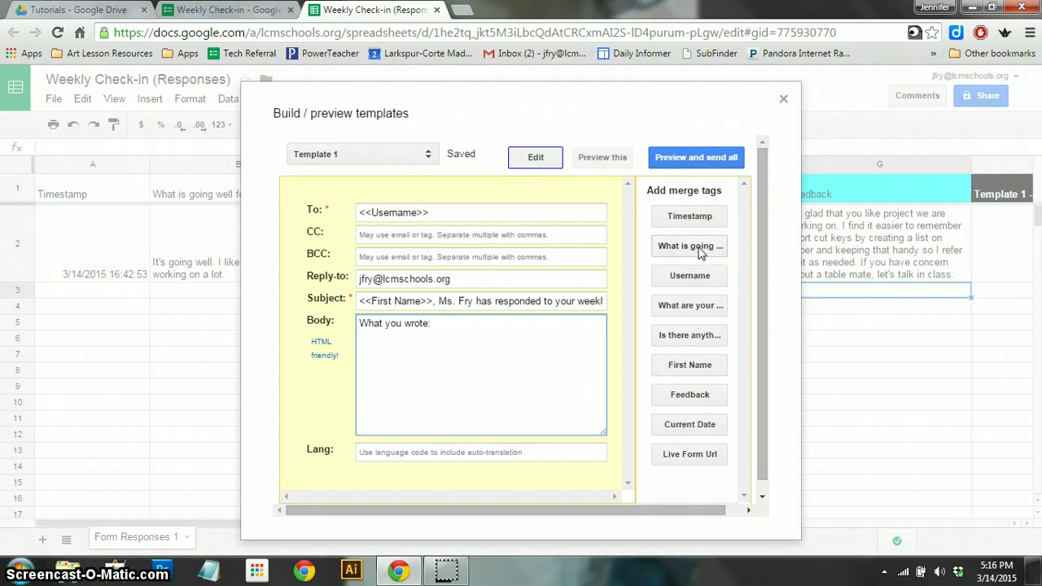
left_click(698, 249)
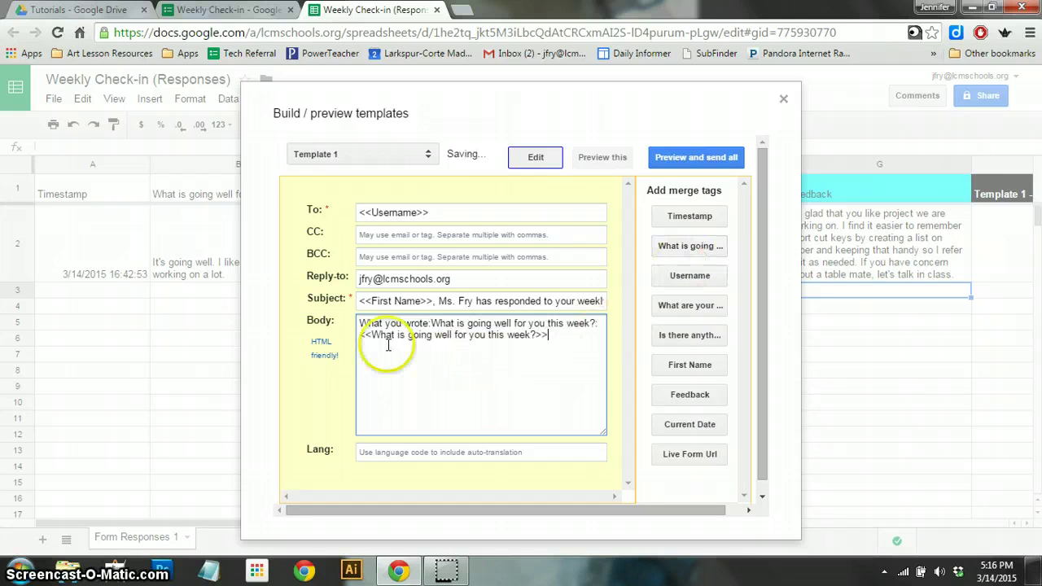
left_click(431, 323)
key("Return")
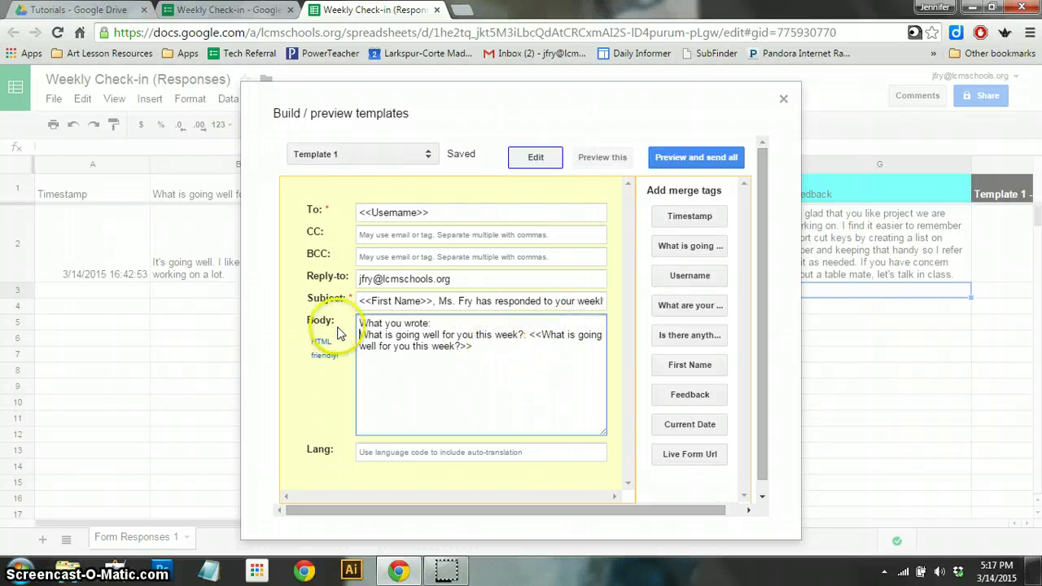
left_click_drag(473, 347, 535, 335)
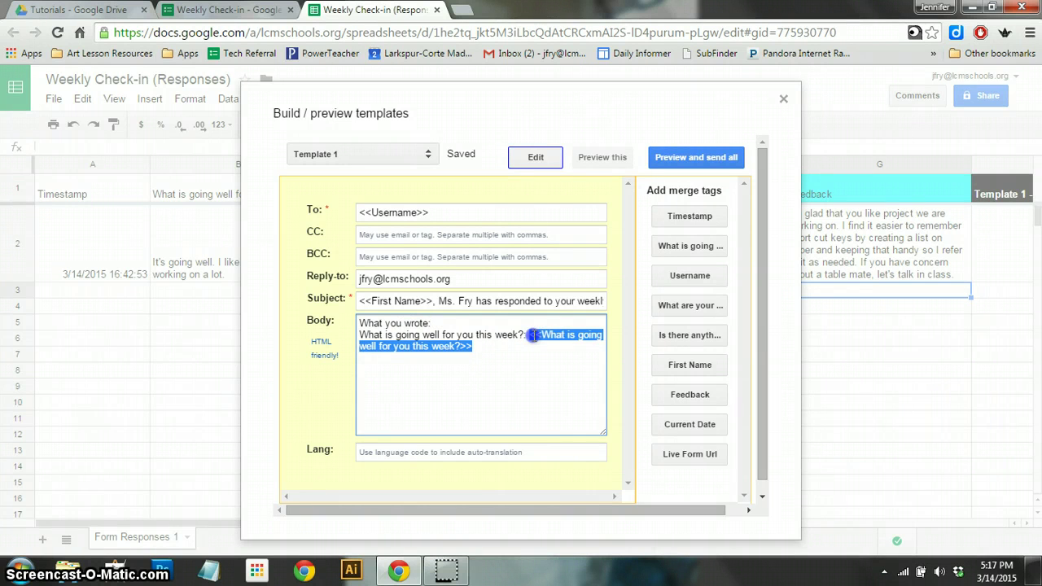
left_click(551, 335)
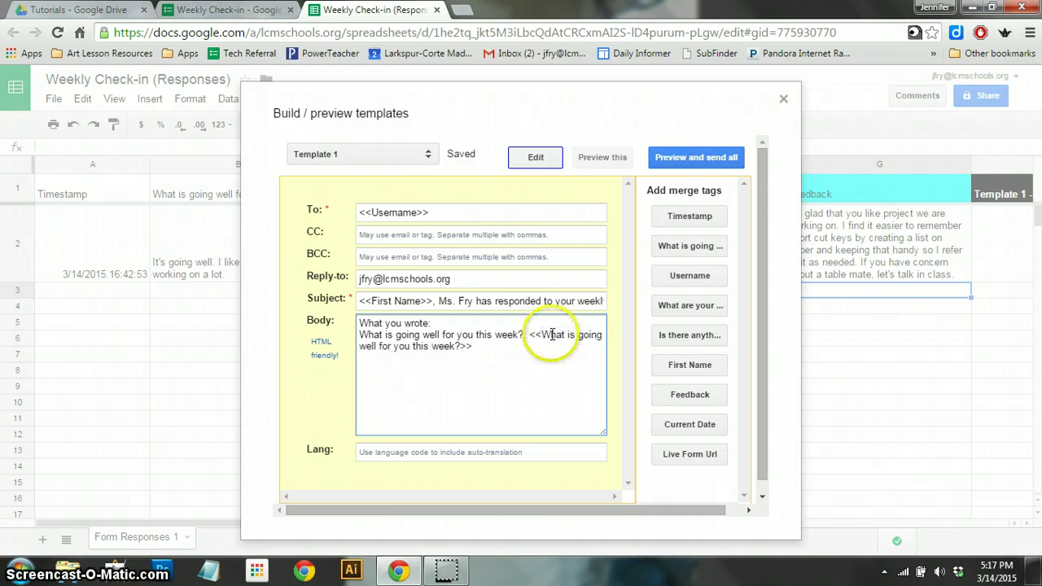
left_click(542, 335)
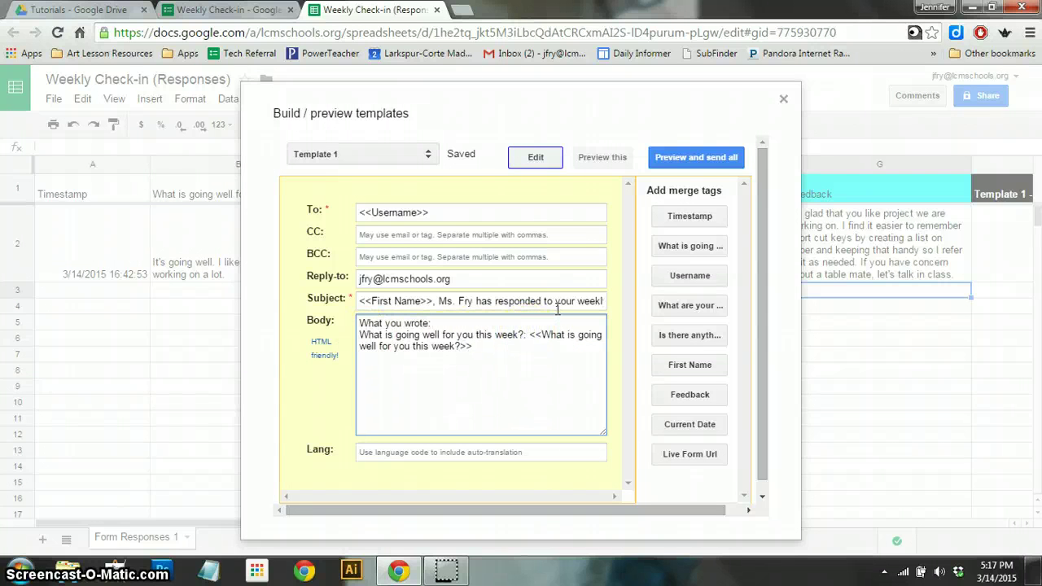
key("Return")
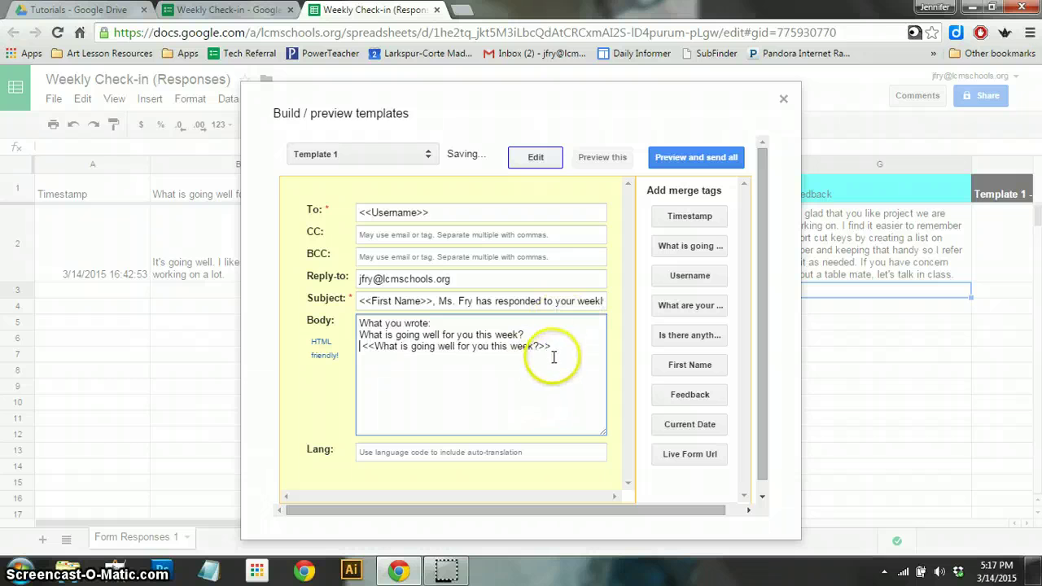
left_click(552, 345)
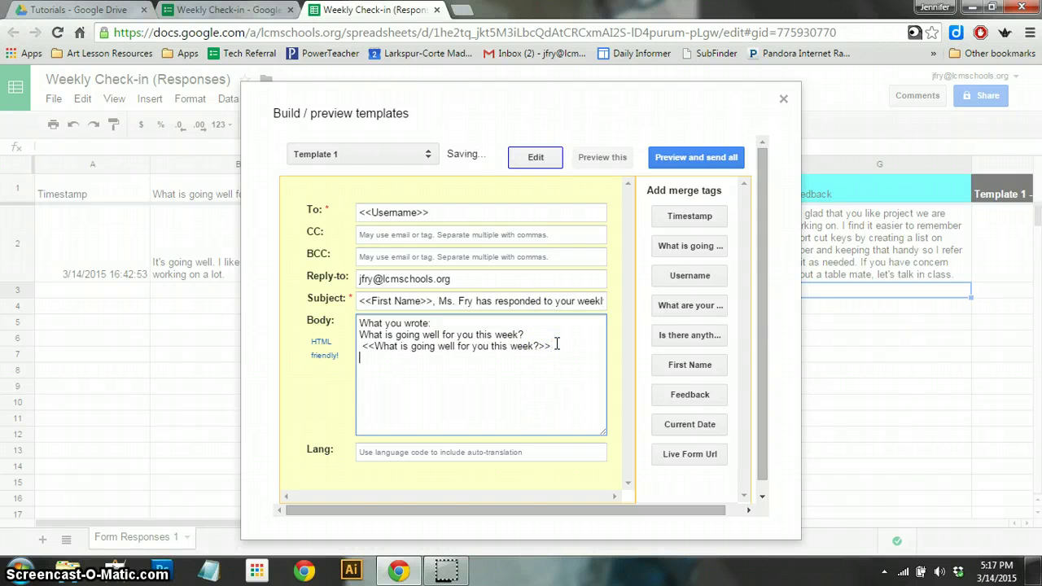
key("Return")
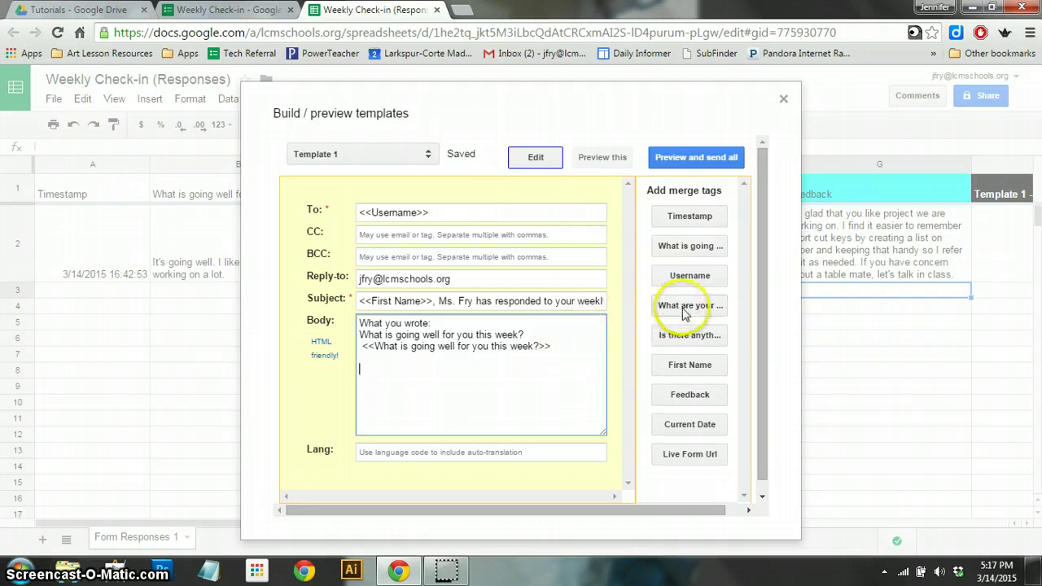
- Add the challenges and anything-else questions, each with its answer tag on a separate line
left_click(688, 307)
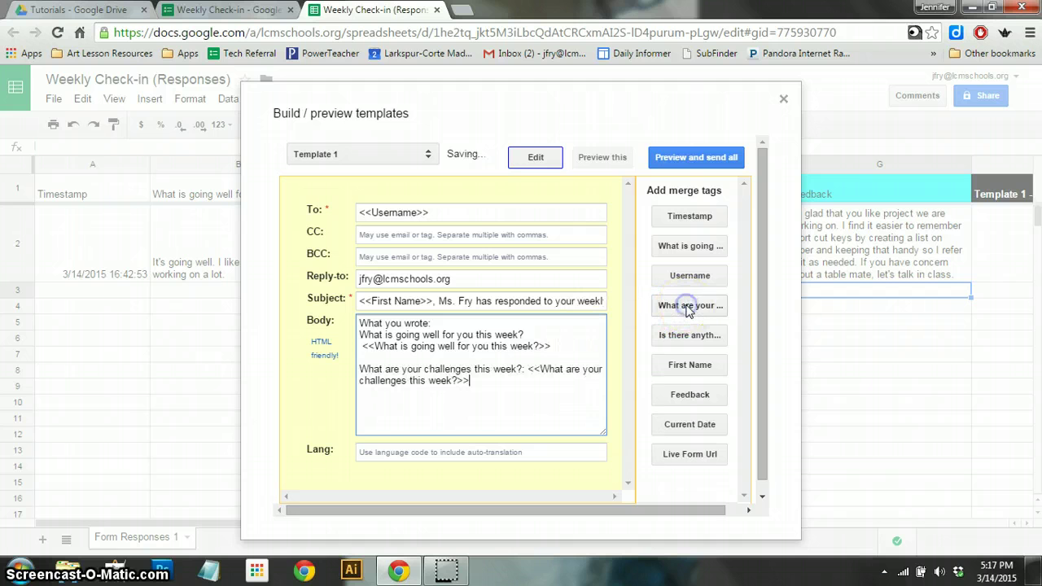
left_click(527, 370)
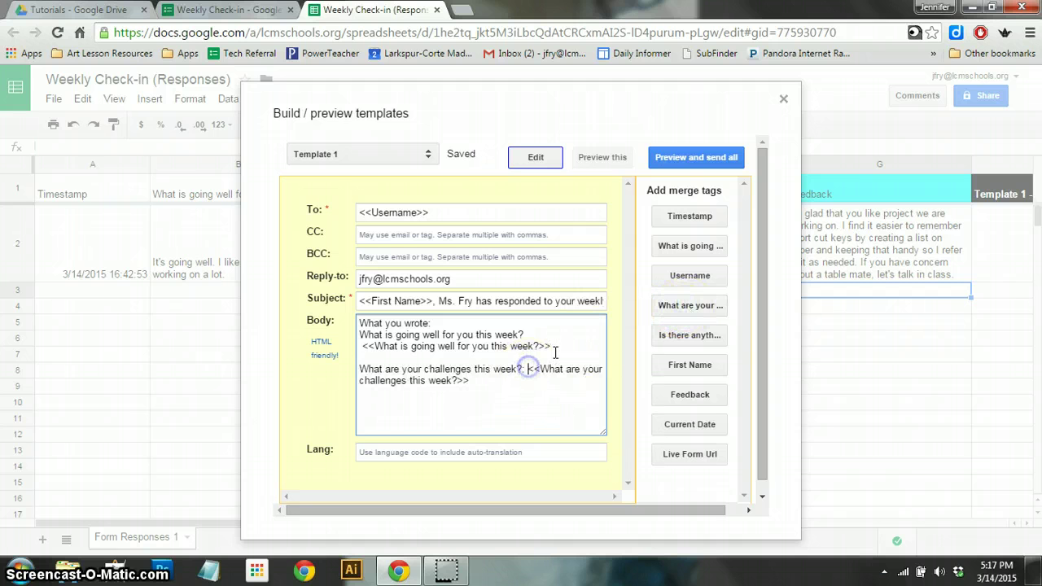
key("Return")
left_click(543, 362)
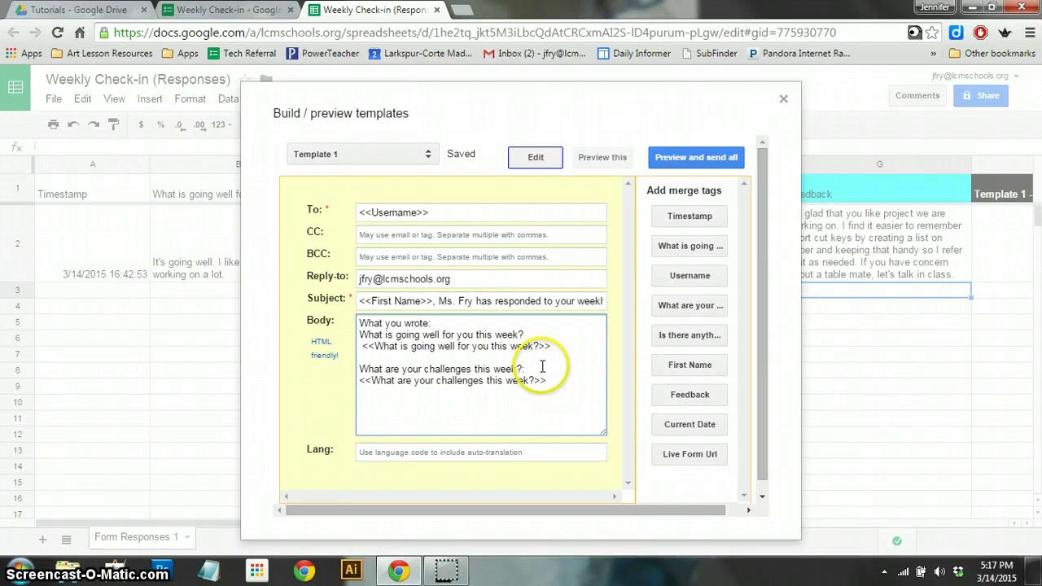
left_click(551, 382)
key("Return")
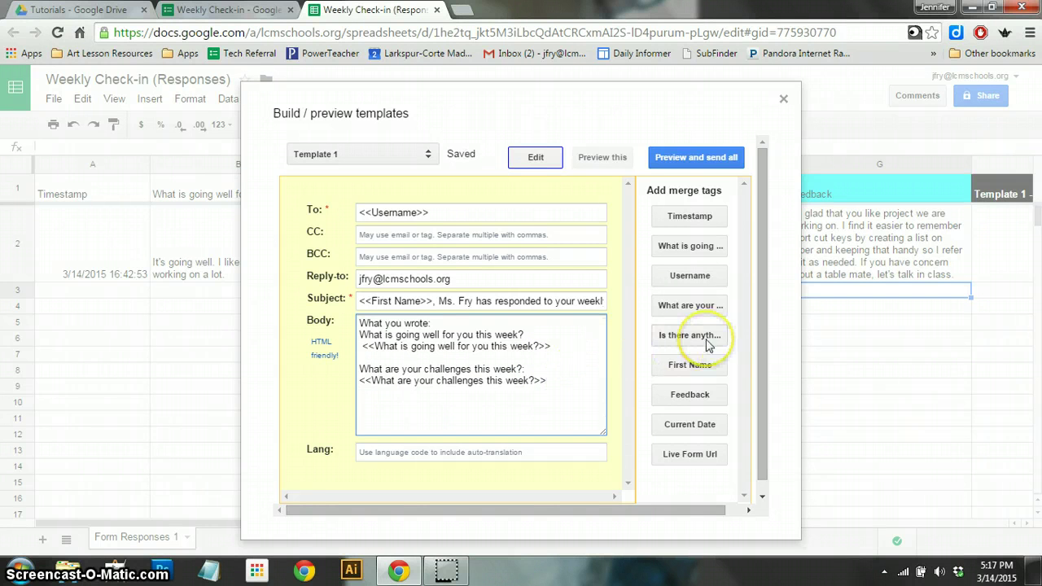
left_click(707, 345)
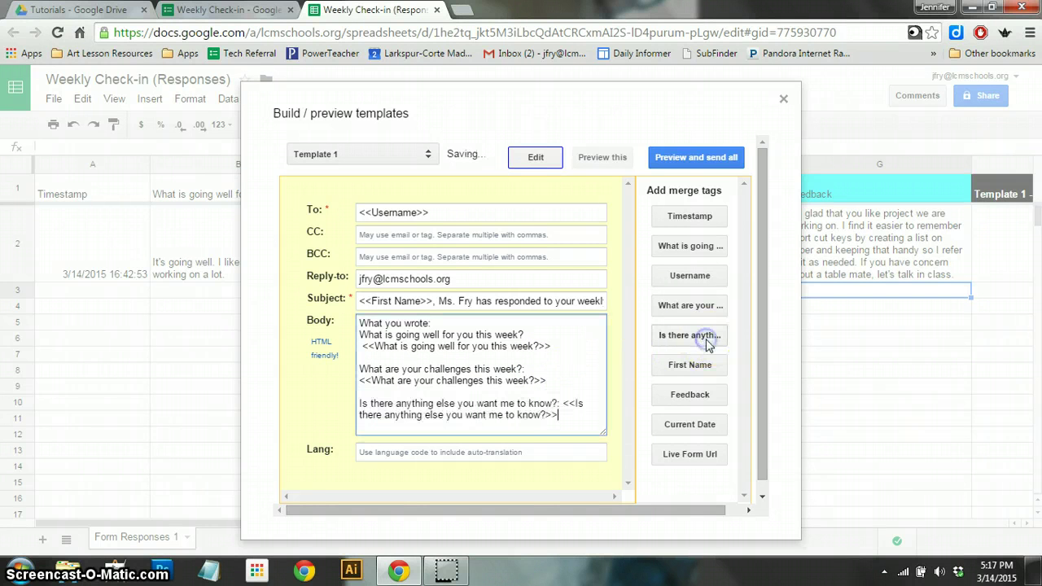
left_click(565, 403)
key("Return")
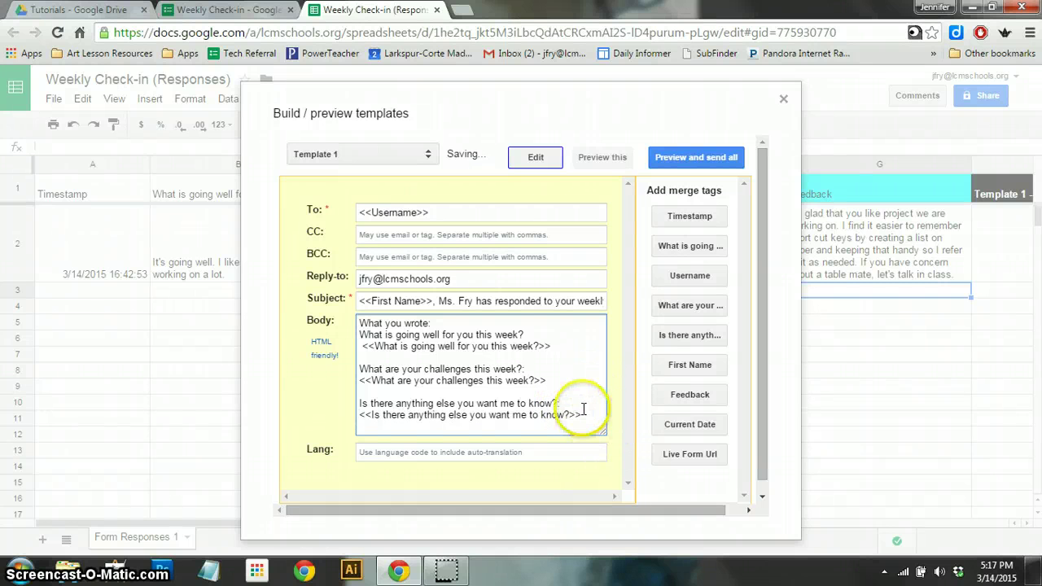
scroll(570, 440, "down", 1)
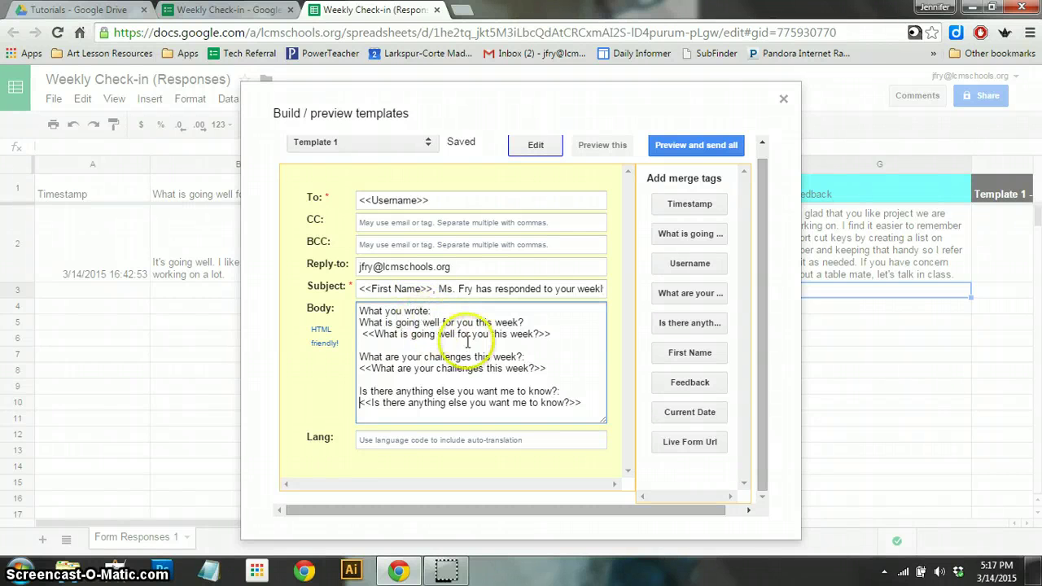
- Add a teacher's feedback heading and the <<Feedback>> tag, removing the extra 'Feedback:' label
left_click(581, 403)
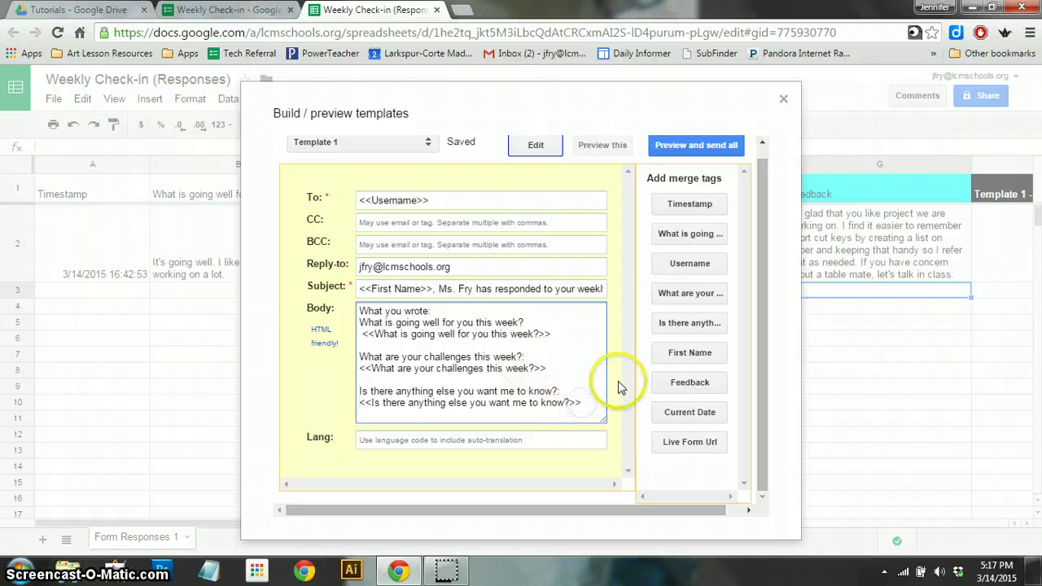
key("Return")
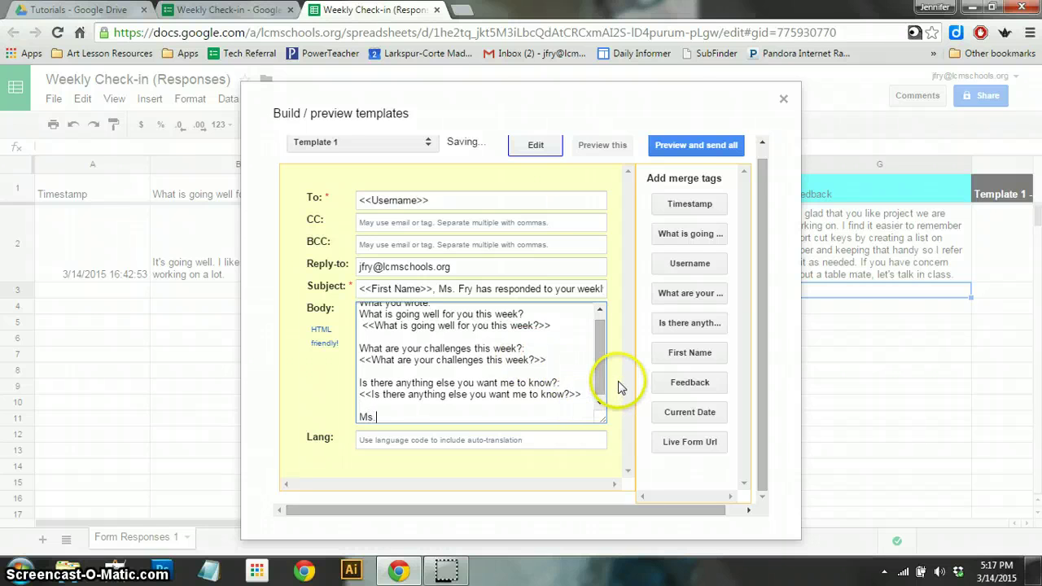
type("Ms. Fry's Feedback:")
key("Return")
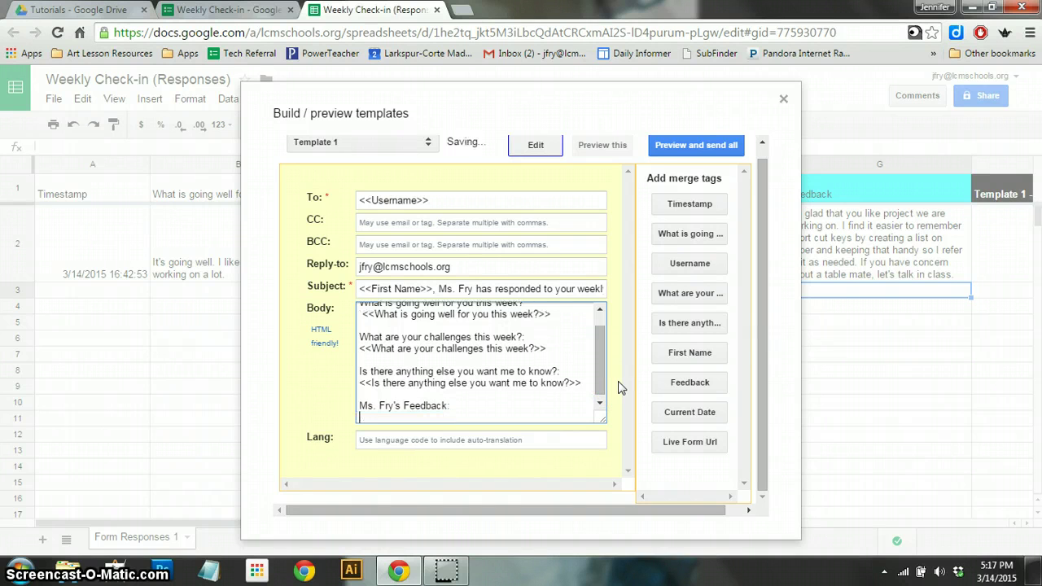
left_click(703, 397)
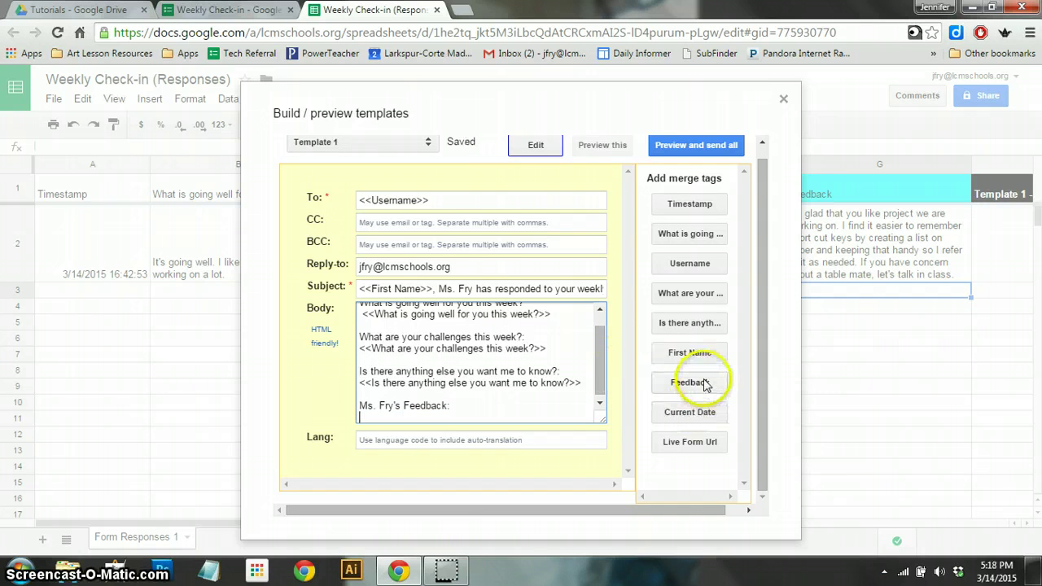
left_click(705, 385)
left_click(704, 385)
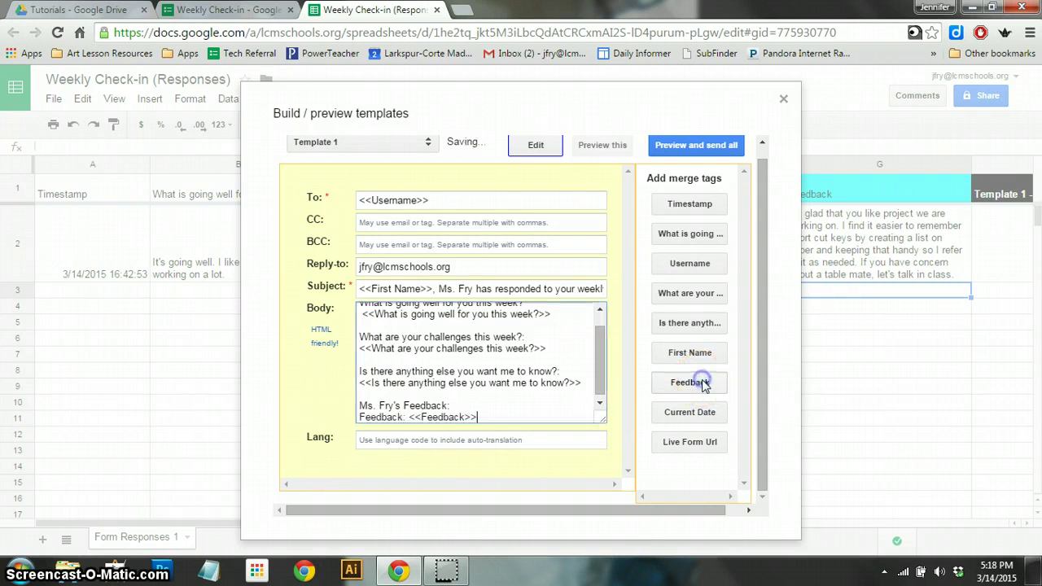
left_click(411, 416)
left_click_drag(409, 417, 358, 418)
key("BackSpace")
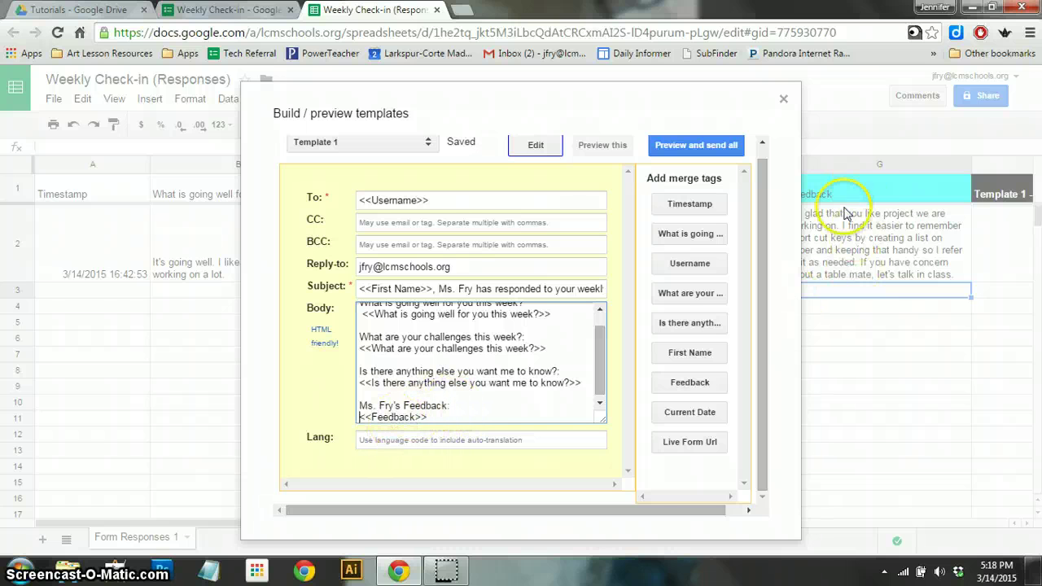
- Add a blank line after 'What you wrote:' and return to the end of the Feedback line
left_click(360, 416)
scroll(493, 366, "up", 3)
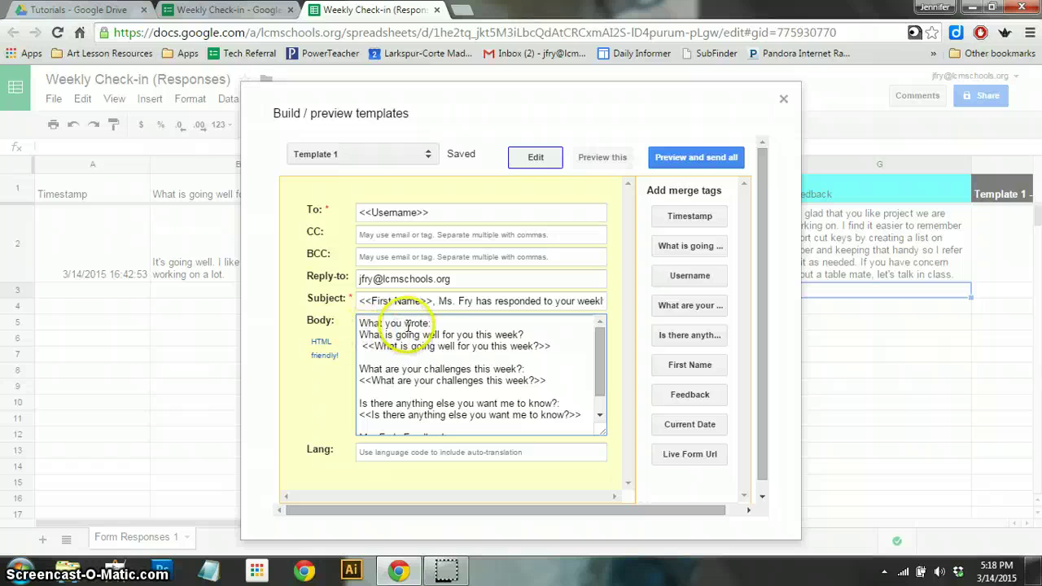
left_click(431, 324)
key("Return")
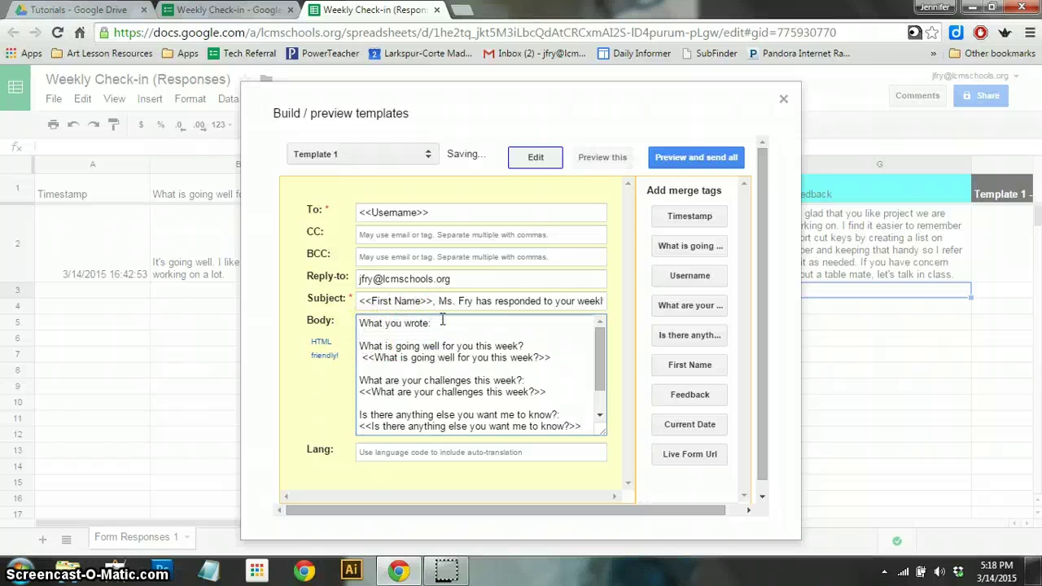
scroll(366, 382, "down", 1)
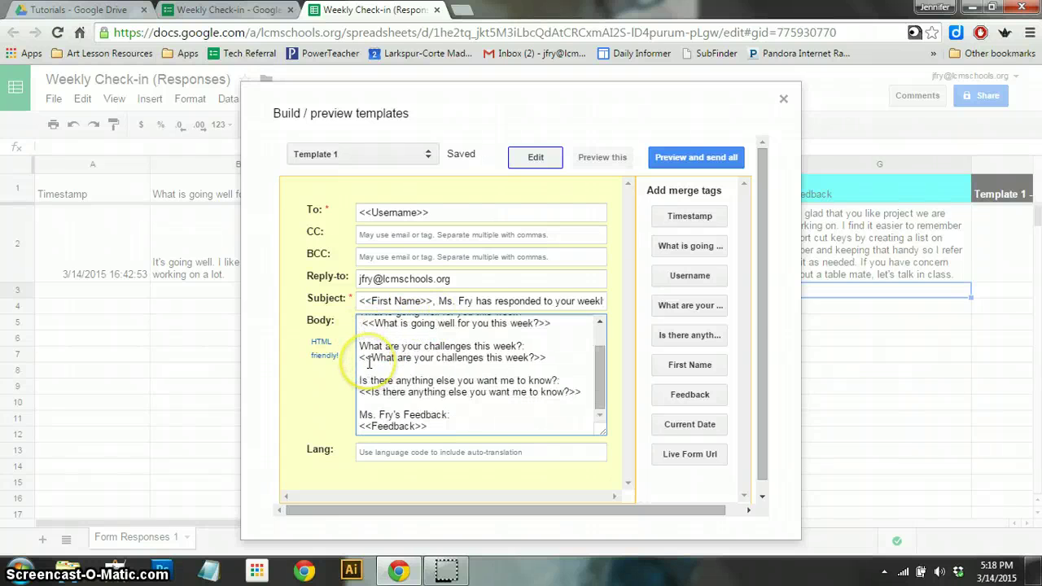
left_click(429, 425)
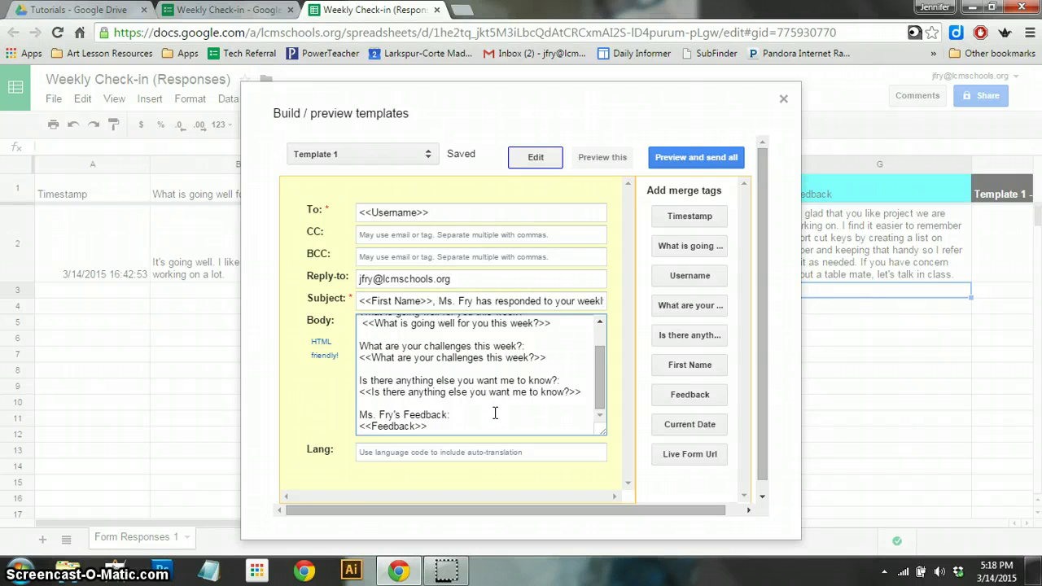
- Below <<Feedback>>, add 'This week, your self-portrait will be due at the end of block day, March 17 or March 18.'
key("Return")
key("Return")
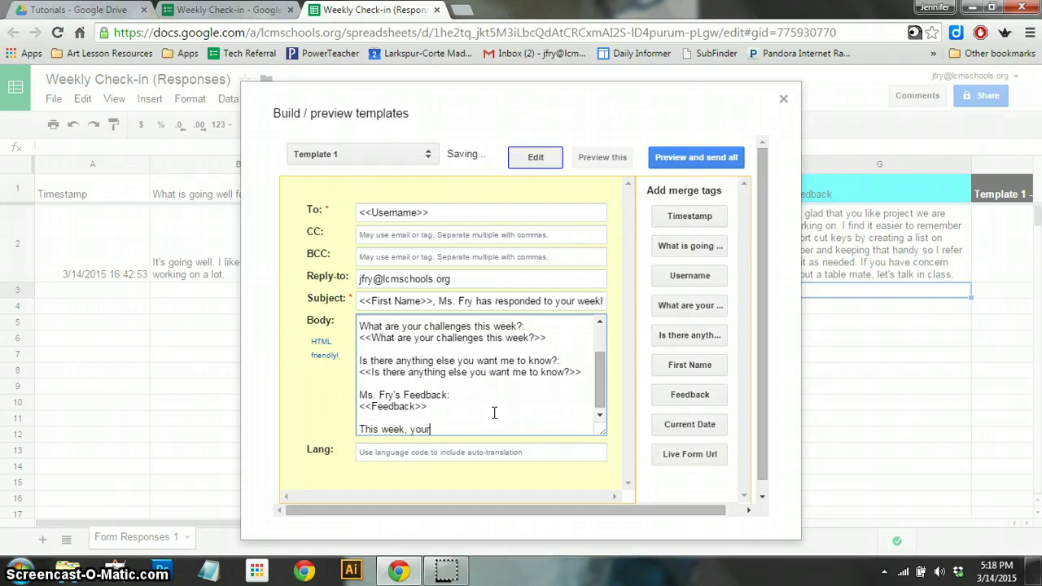
type("This week, your self-portrait will be due at the end of block day")
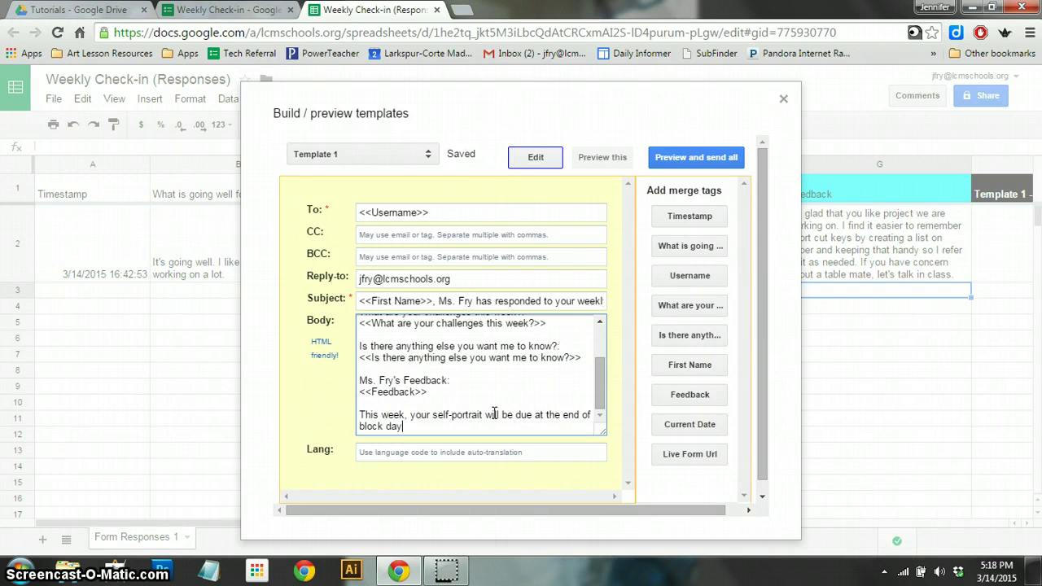
type(", March 17 or March 18.")
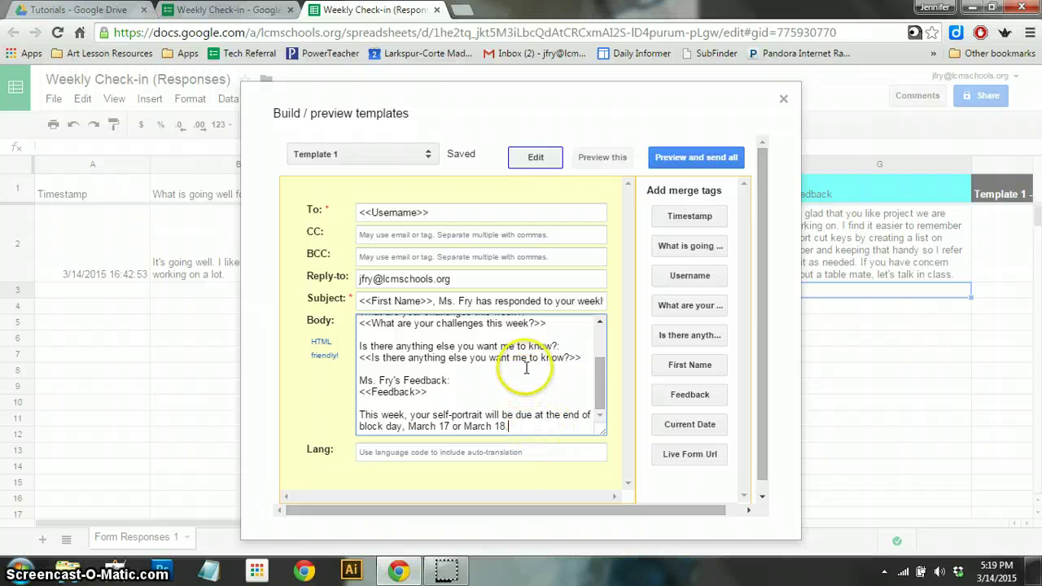
scroll(526, 359, "up", 2)
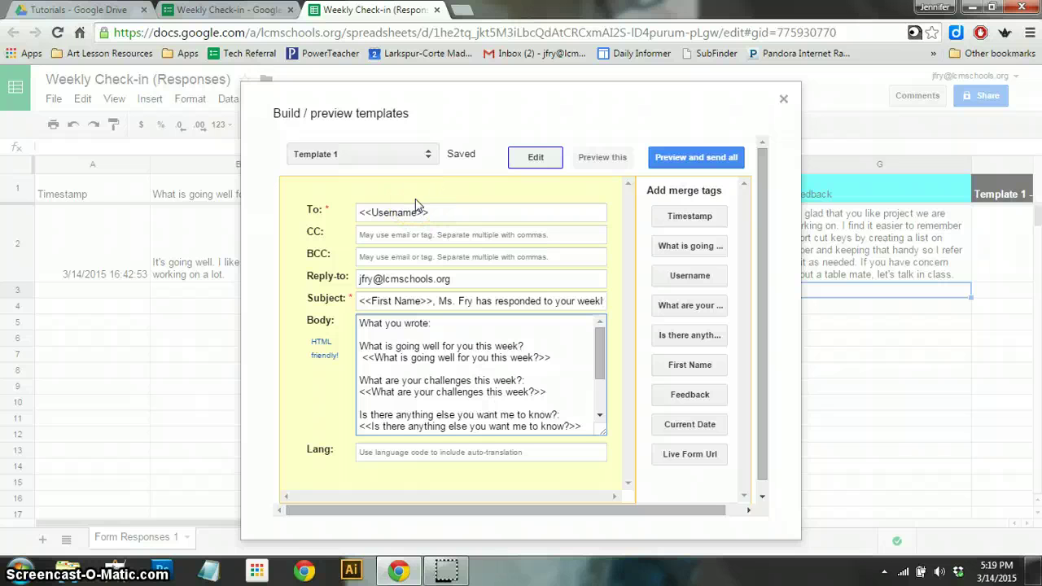
scroll(424, 376, "down", 2)
left_click(505, 427)
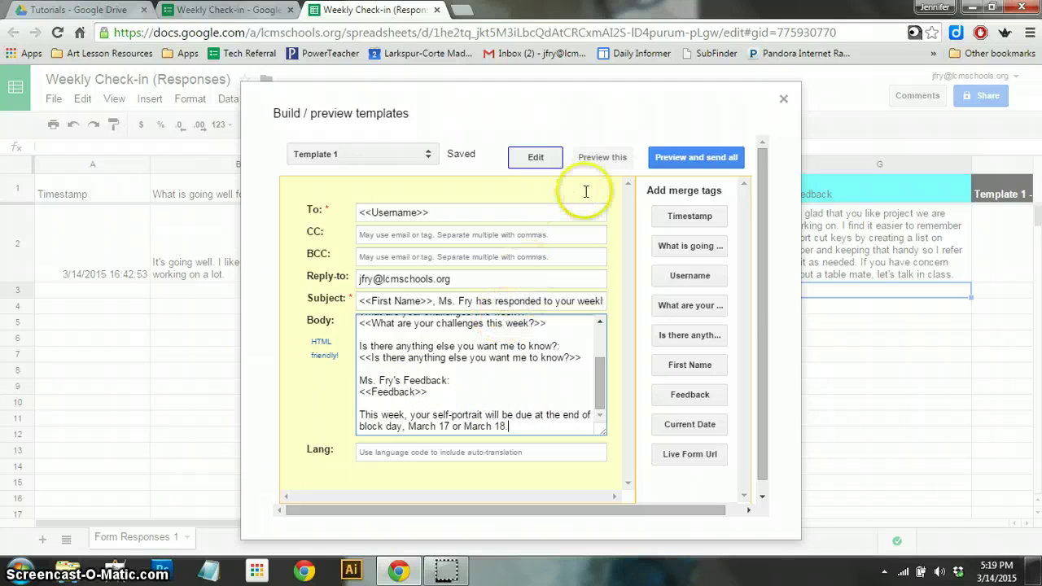
left_click(598, 159)
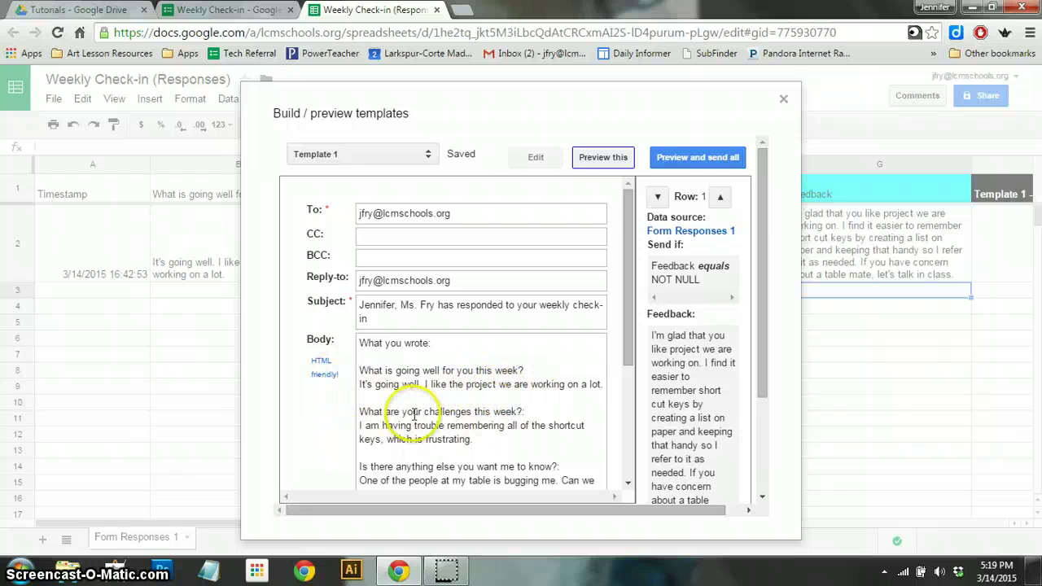
scroll(472, 439, "down", 2)
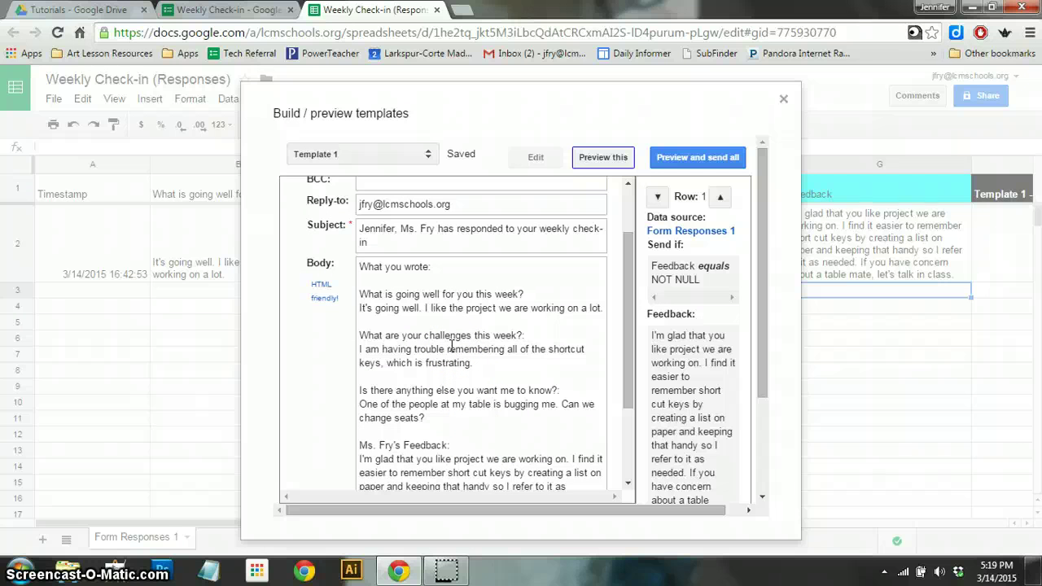
scroll(450, 346, "down", 2)
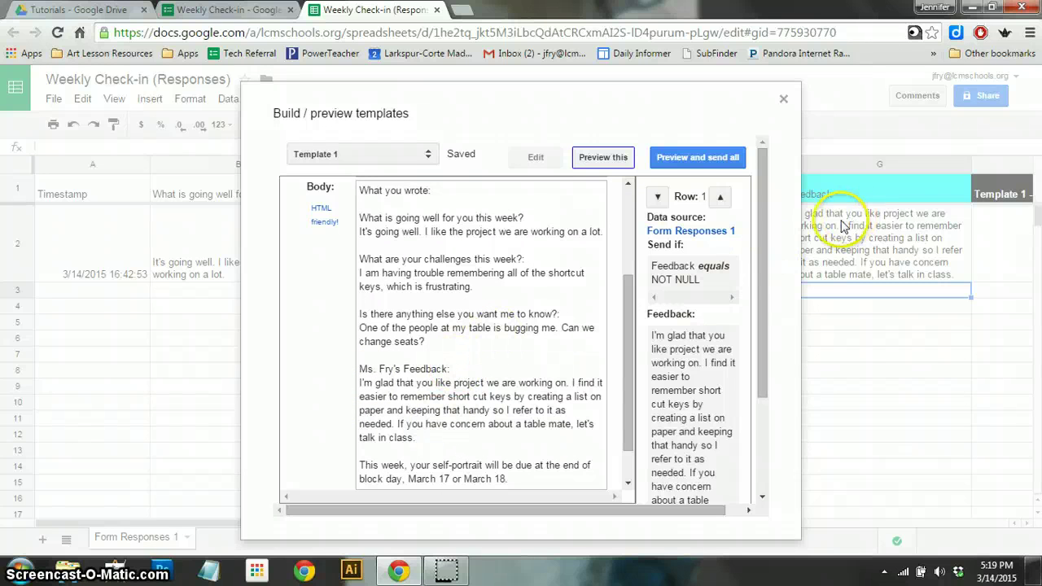
scroll(439, 406, "down", 1)
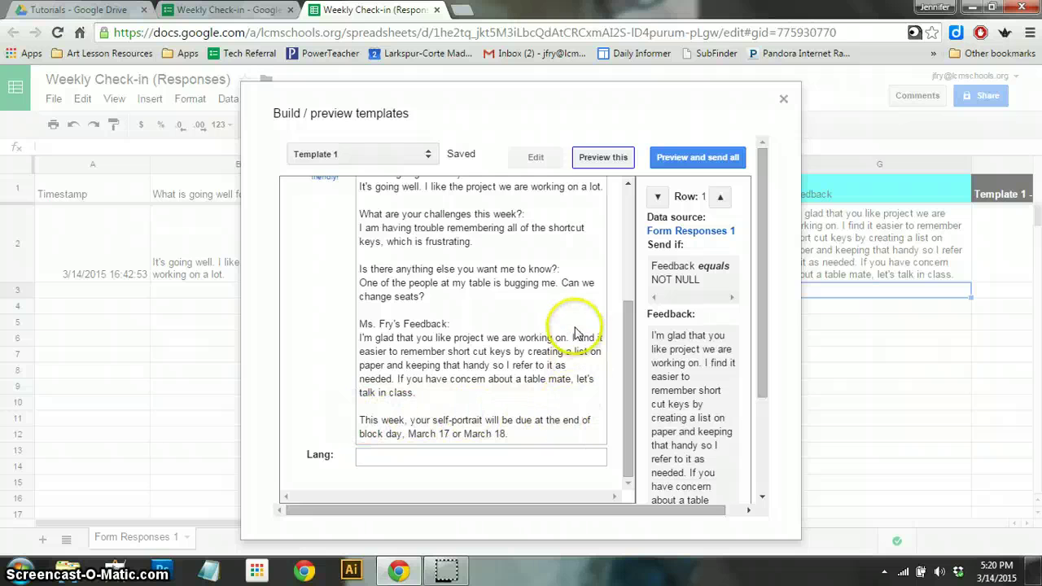
scroll(574, 318, "up", 2)
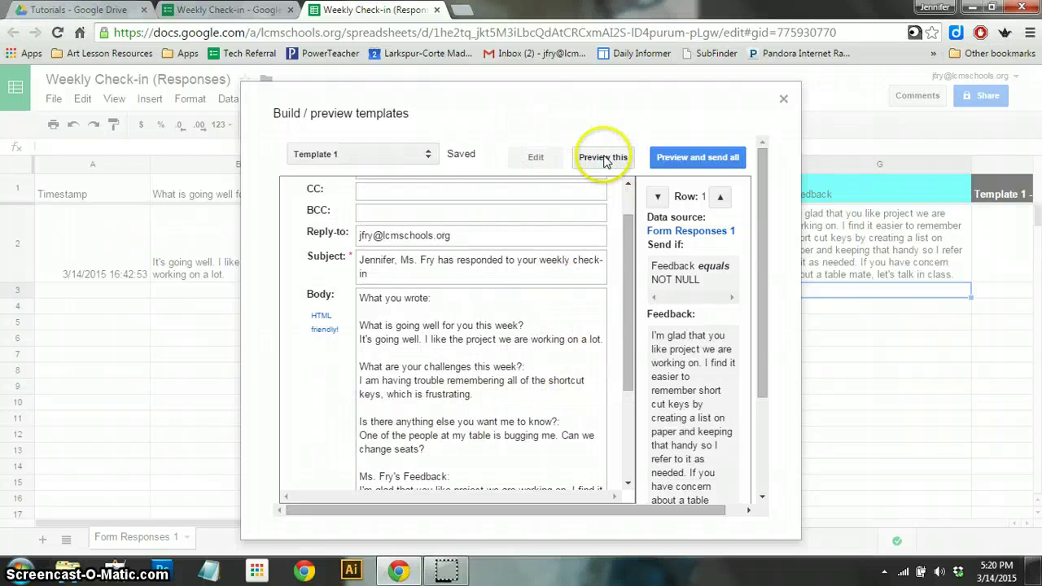
left_click(536, 157)
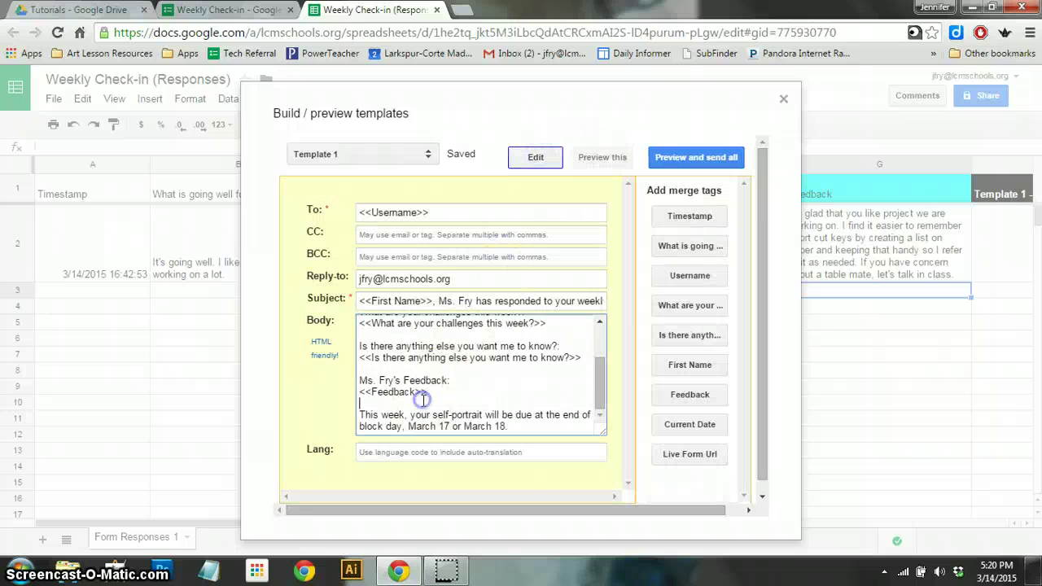
- Insert an 'ANNOUNCEMENTS:' heading above the self-portrait note and preview the merged email
scroll(419, 395, "down", 1)
left_click(360, 401)
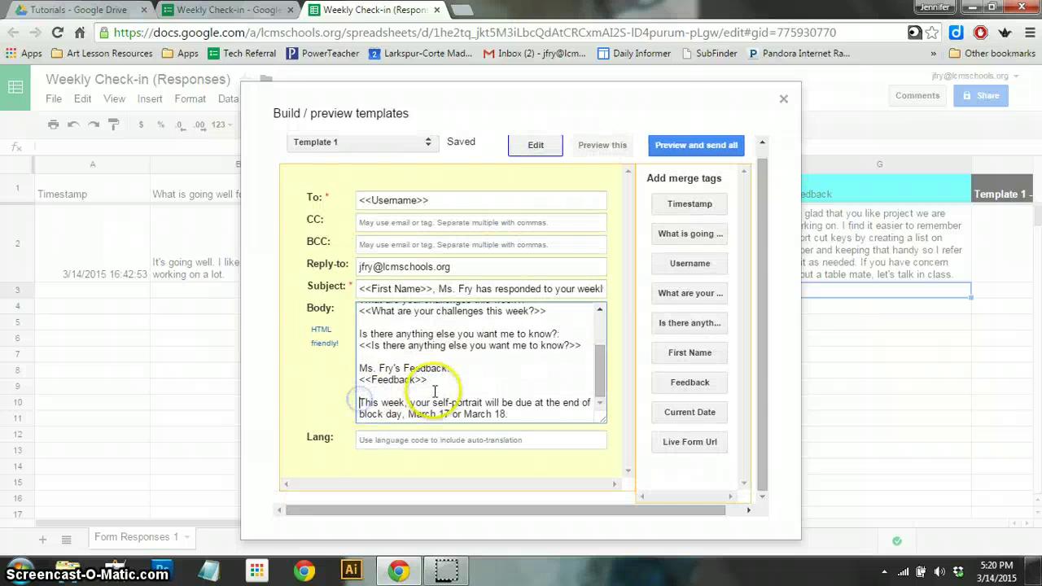
key("Return")
type("ANNOU")
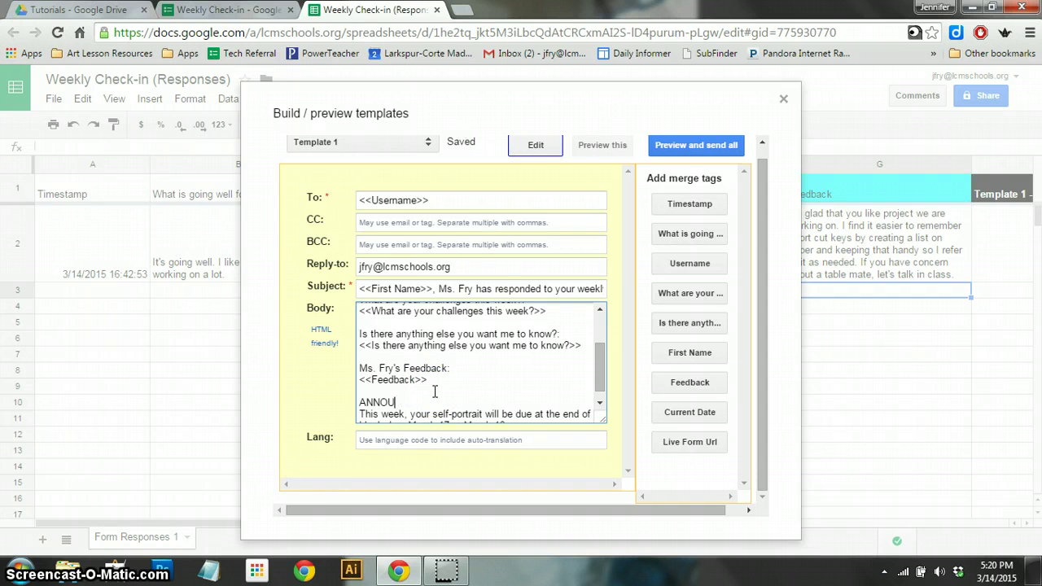
type("CEMENTS:")
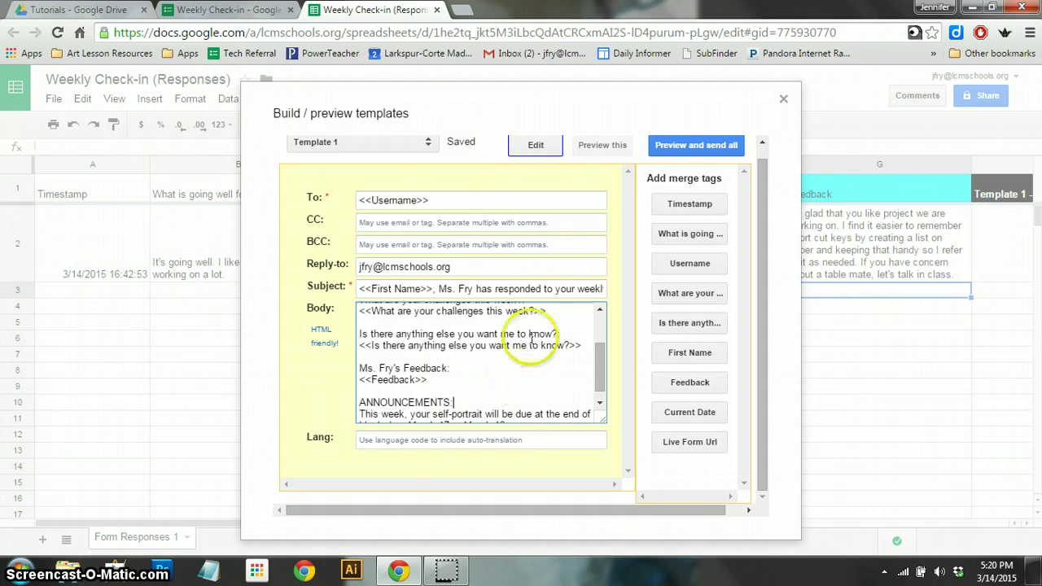
left_click(601, 145)
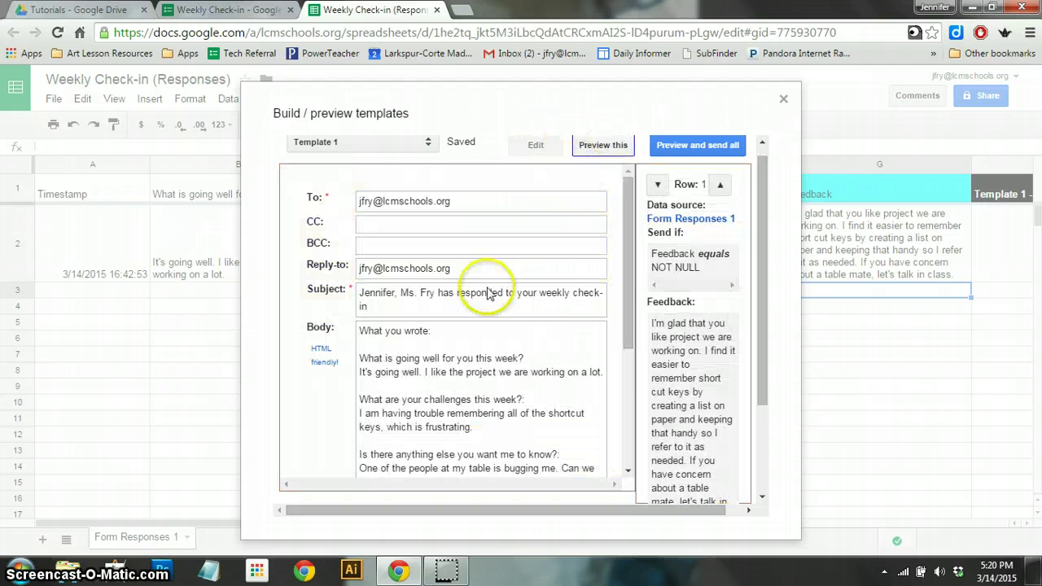
- Refresh the merged email preview and show the send summary: 1 Template 1 email queued, quota 1500
scroll(456, 325, "down", 3)
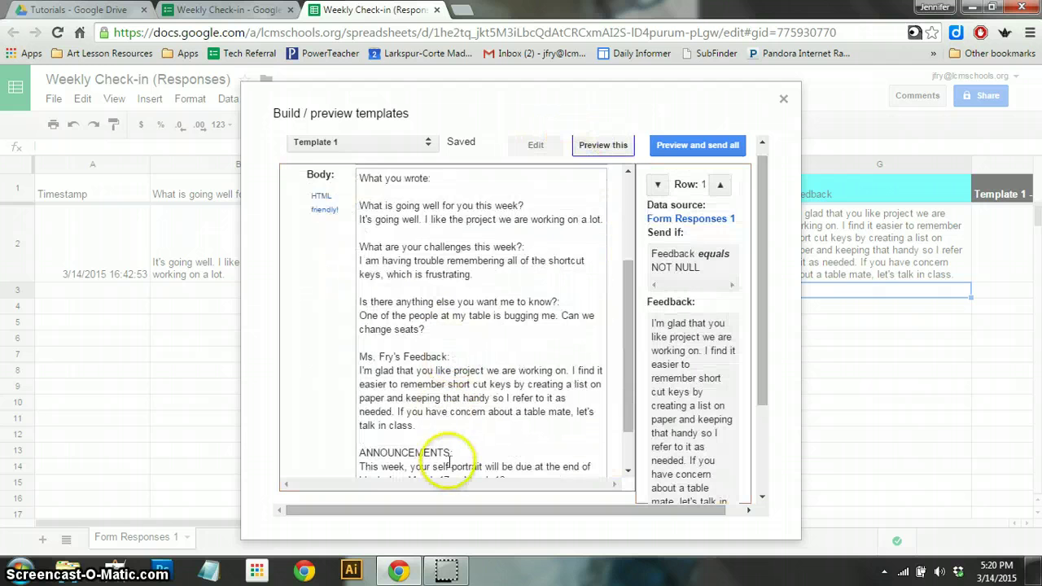
scroll(456, 431, "down", 2)
scroll(479, 394, "up", 5)
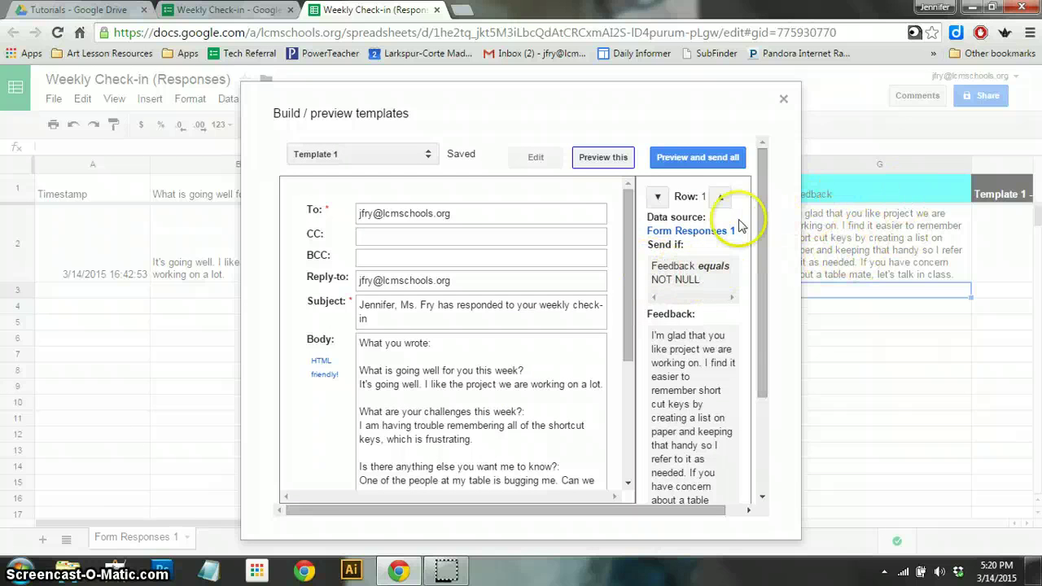
left_click(591, 162)
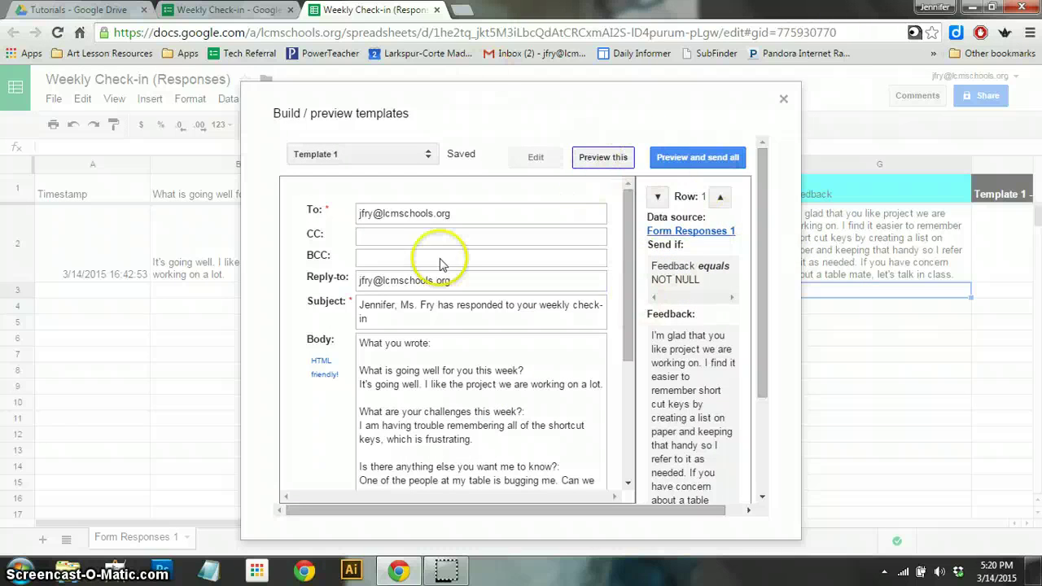
left_click(684, 160)
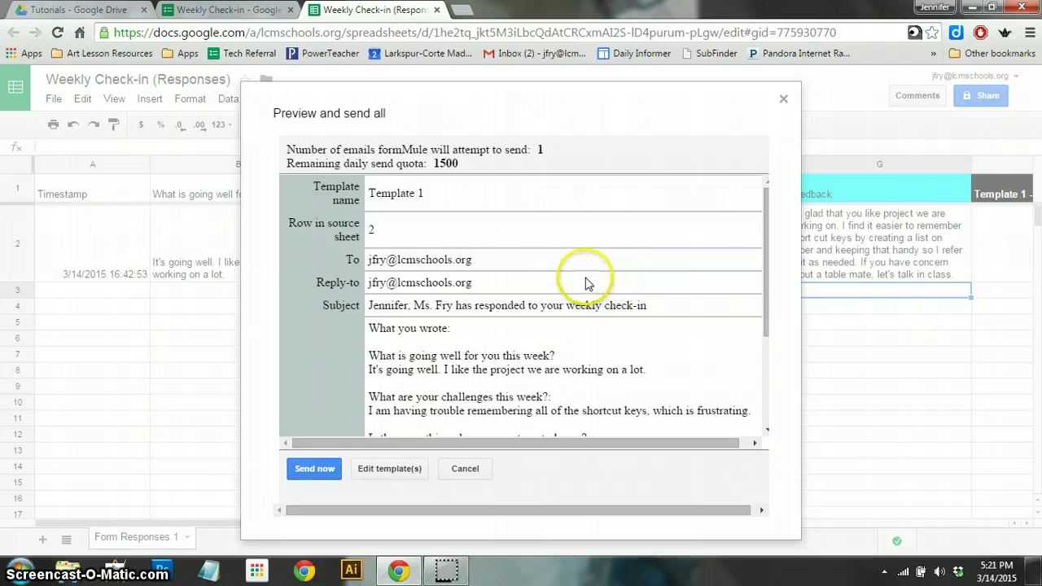
- Send the Template 1 feedback email for row 2 now from the Preview and send all dialog
scroll(582, 282, "down", 2)
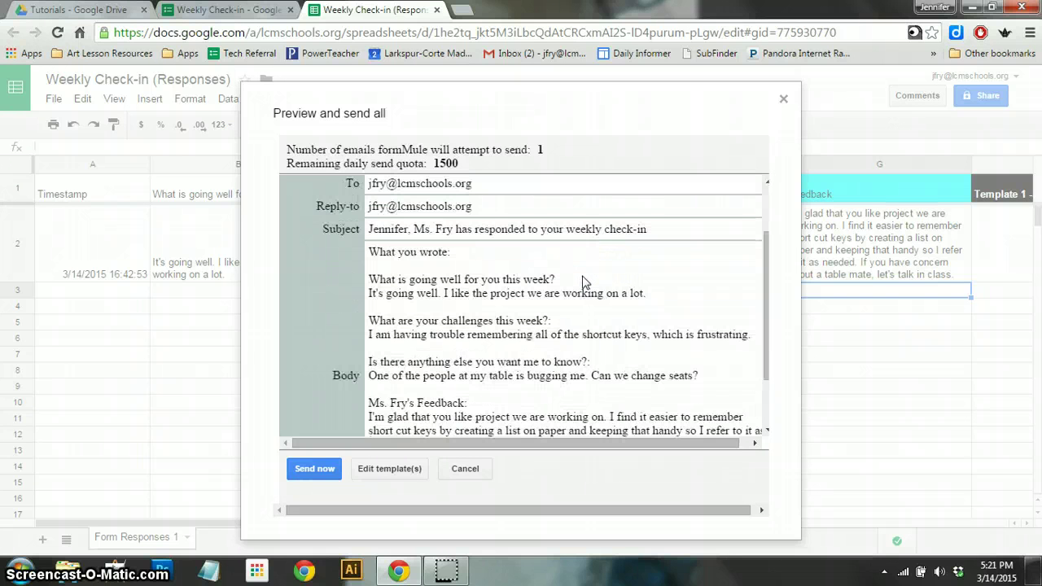
scroll(582, 282, "down", 2)
scroll(582, 282, "up", 4)
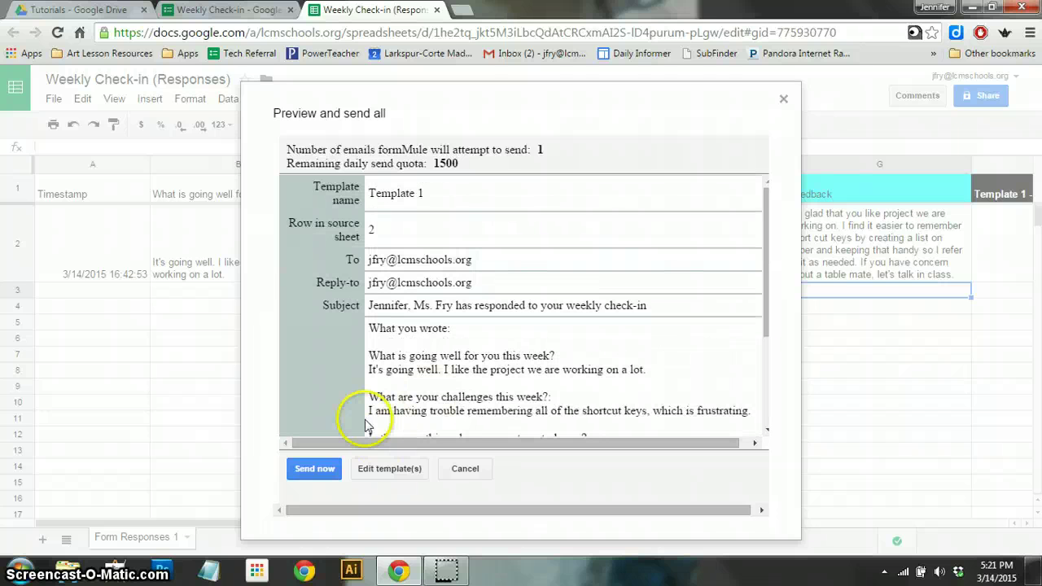
left_click(314, 471)
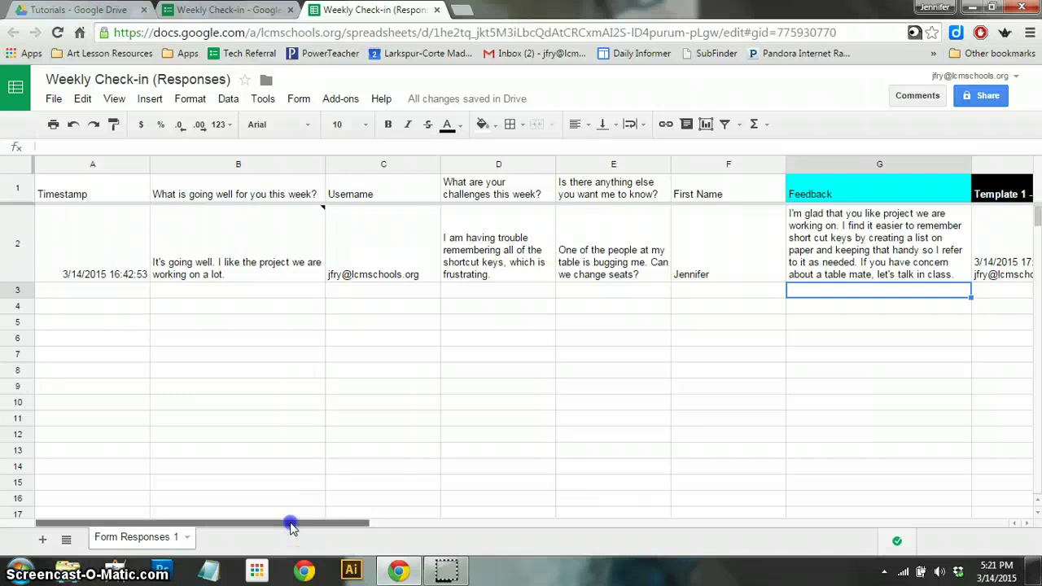
left_click_drag(336, 519, 455, 520)
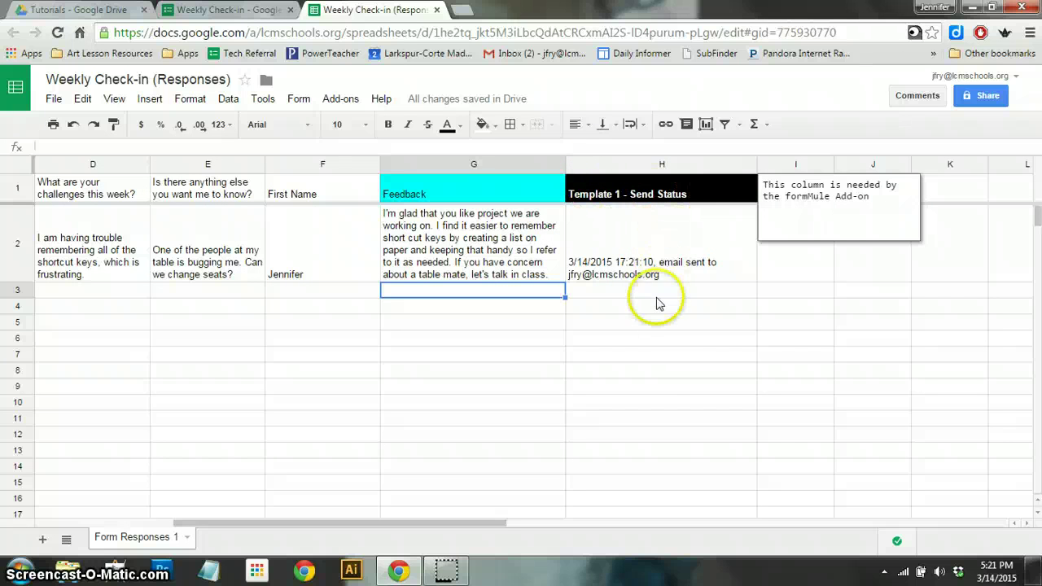
left_click(658, 345)
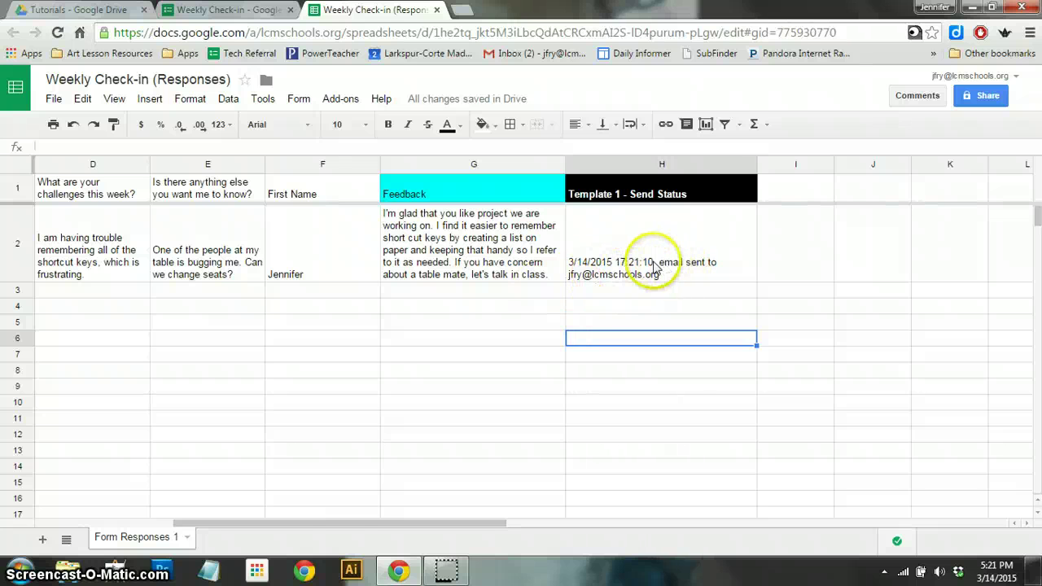
left_click(502, 293)
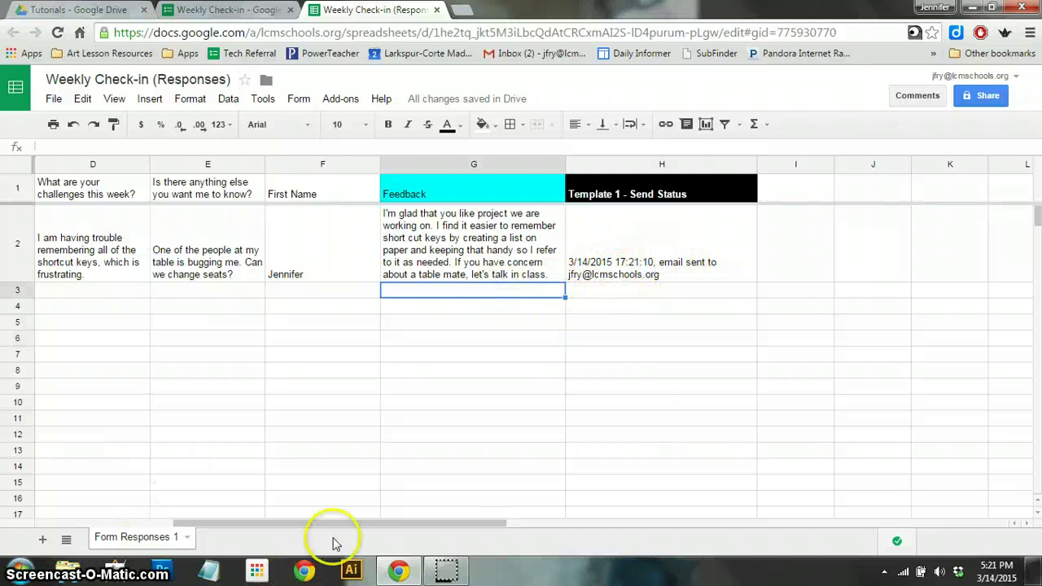
left_click_drag(323, 528, 144, 521)
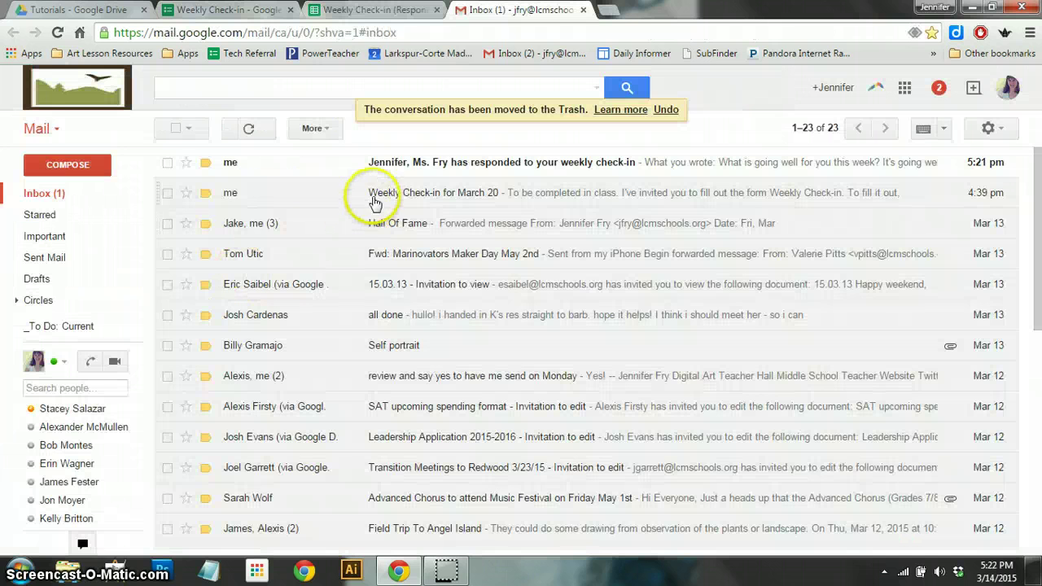
- Read the 'has responded to your weekly check-in' email, return to the inbox, and close the Gmail tab
left_click(454, 168)
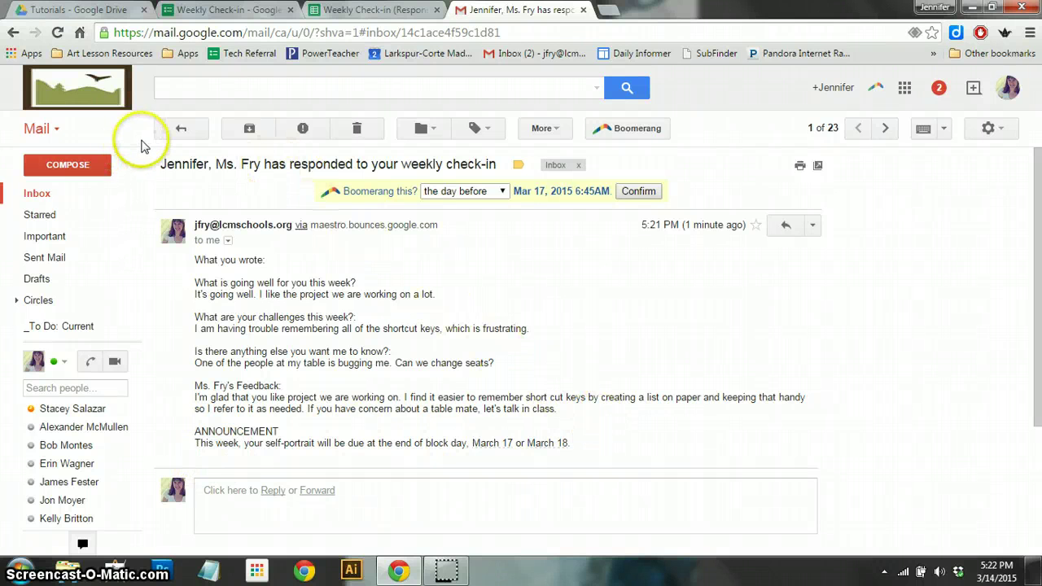
left_click(168, 132)
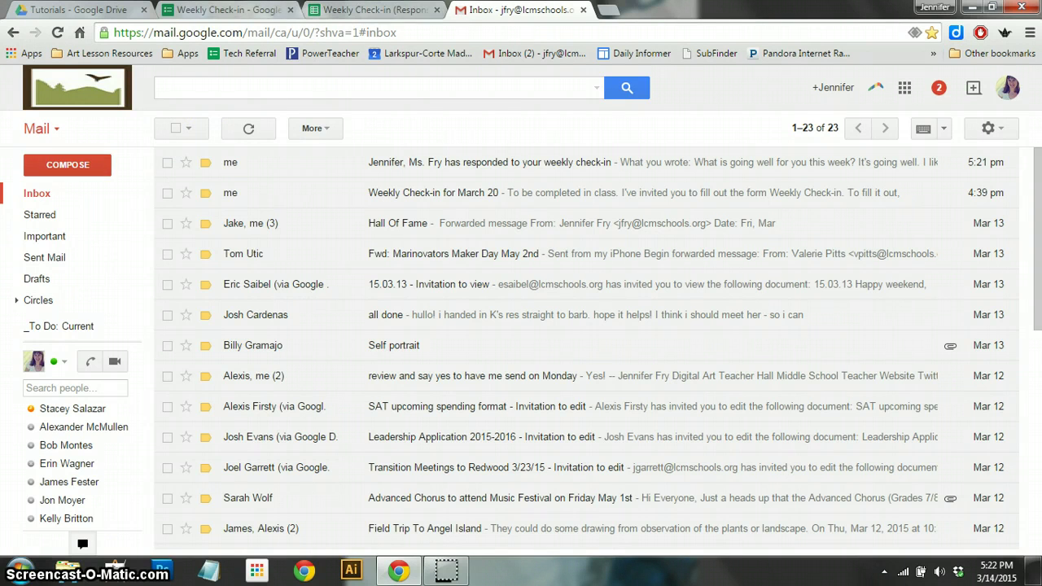
key("ctrl+w")
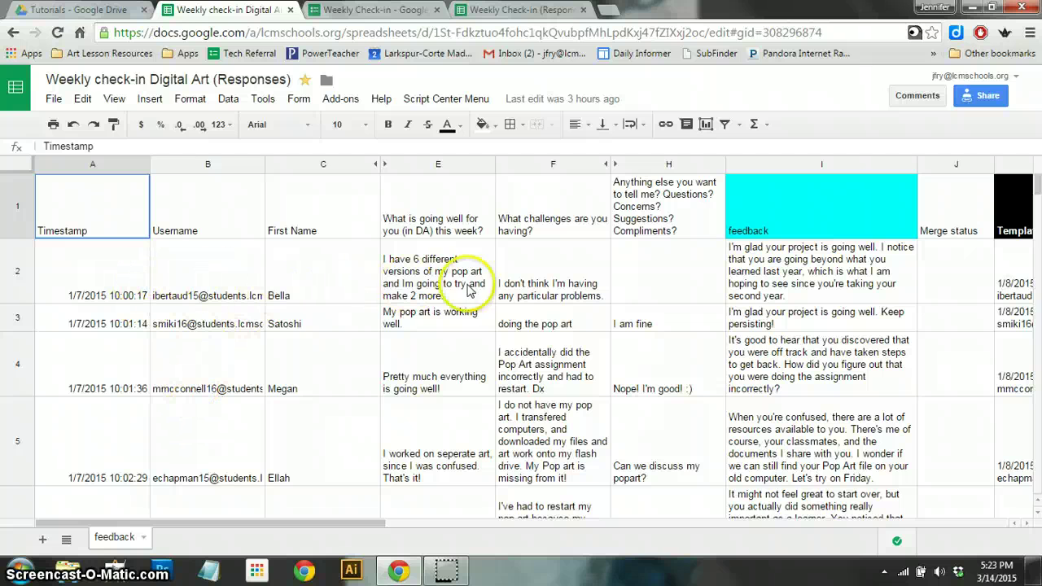
left_click_drag(309, 523, 452, 525)
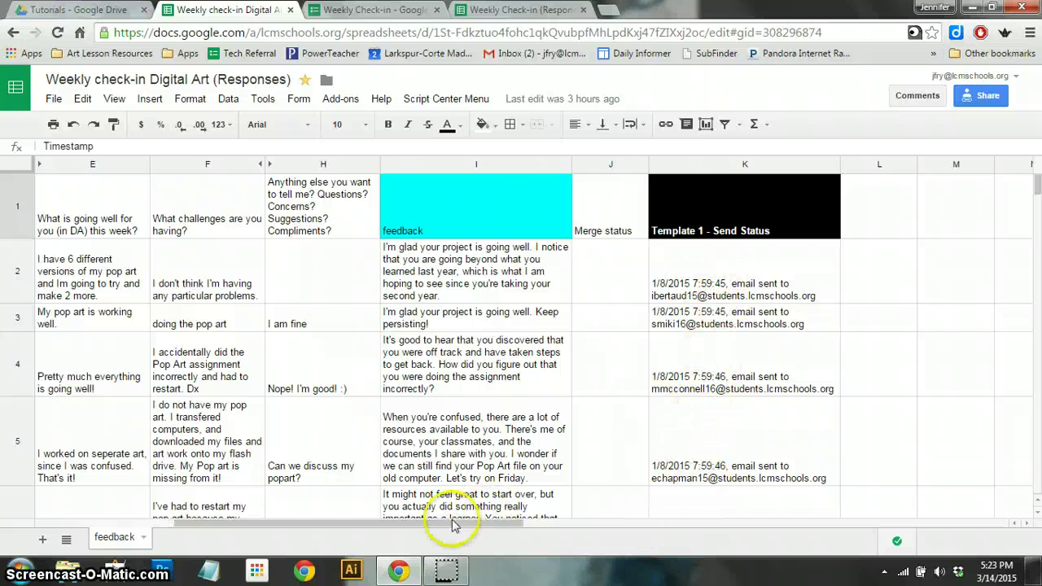
left_click_drag(437, 525, 130, 529)
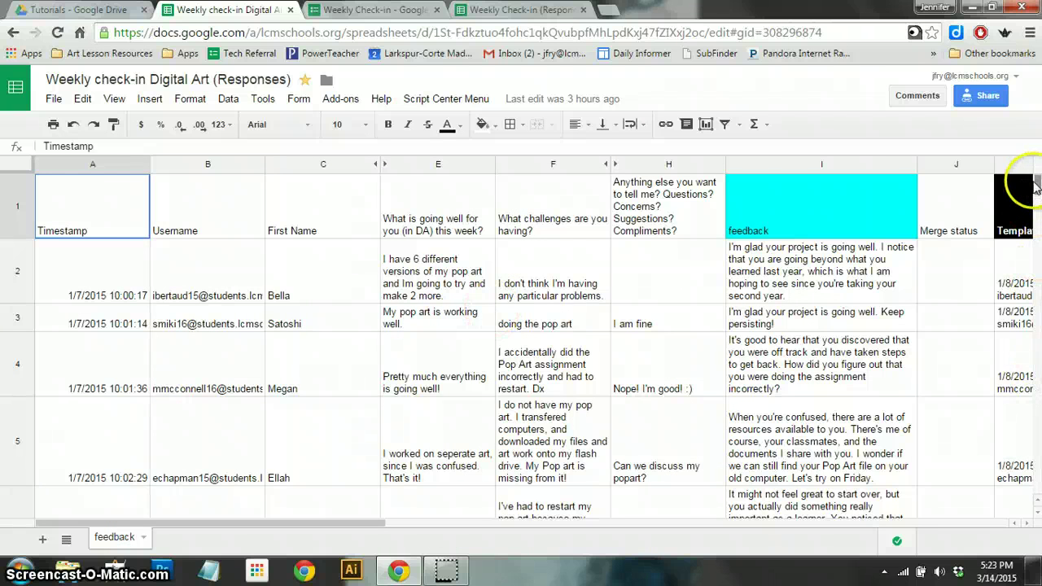
left_click_drag(1037, 187, 1039, 403)
left_click_drag(1038, 333, 1037, 307)
scroll(714, 346, "down", 6)
scroll(707, 324, "down", 10)
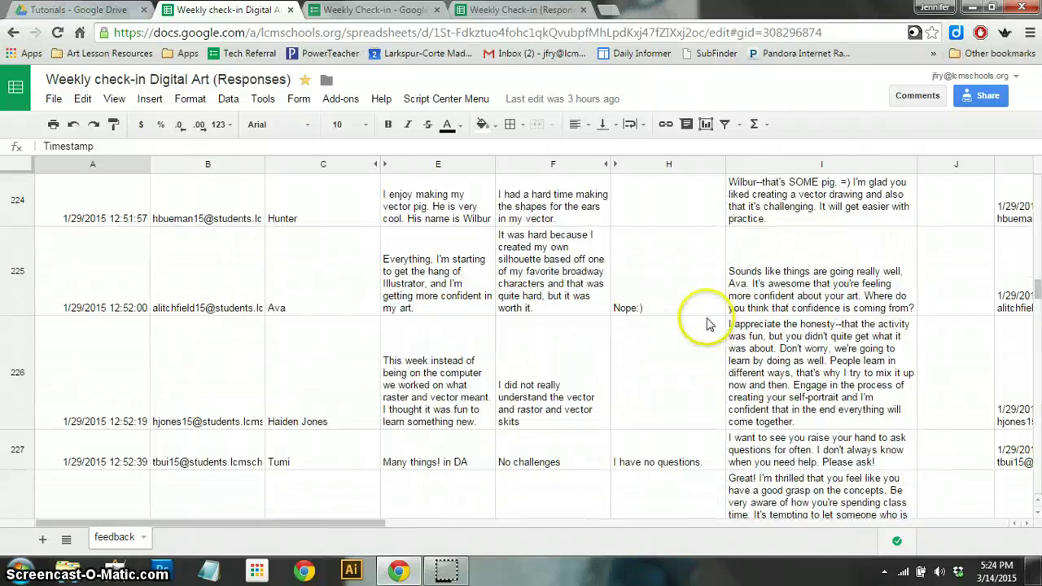
scroll(706, 323, "down", 3)
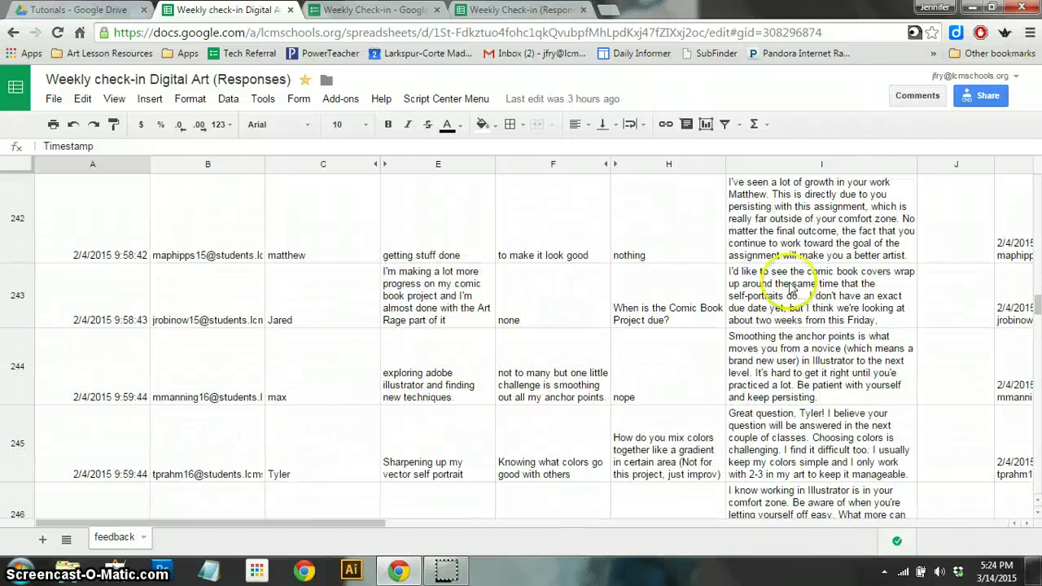
left_click(816, 279)
left_click(799, 231)
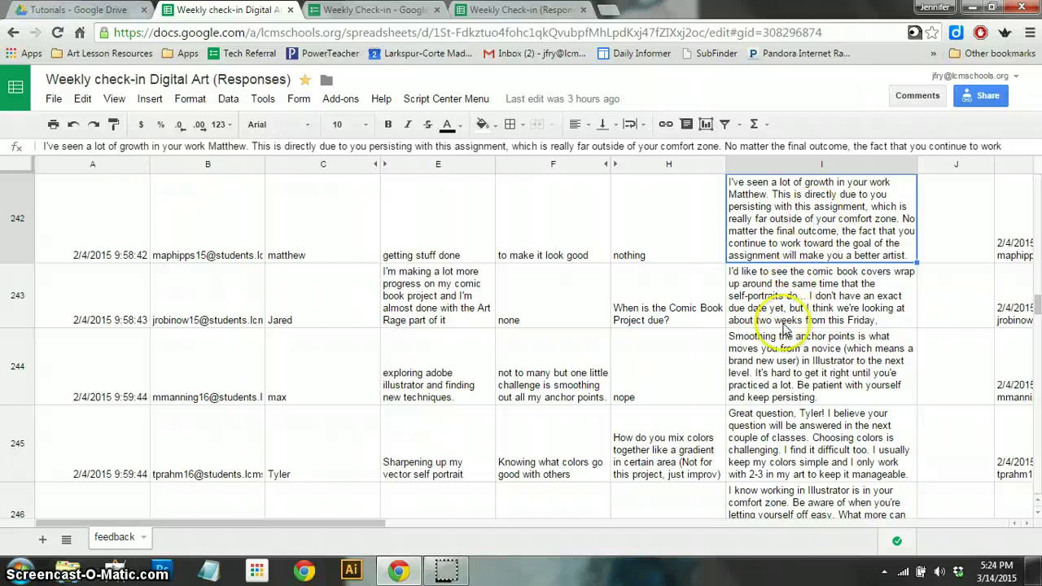
scroll(784, 330, "down", 10)
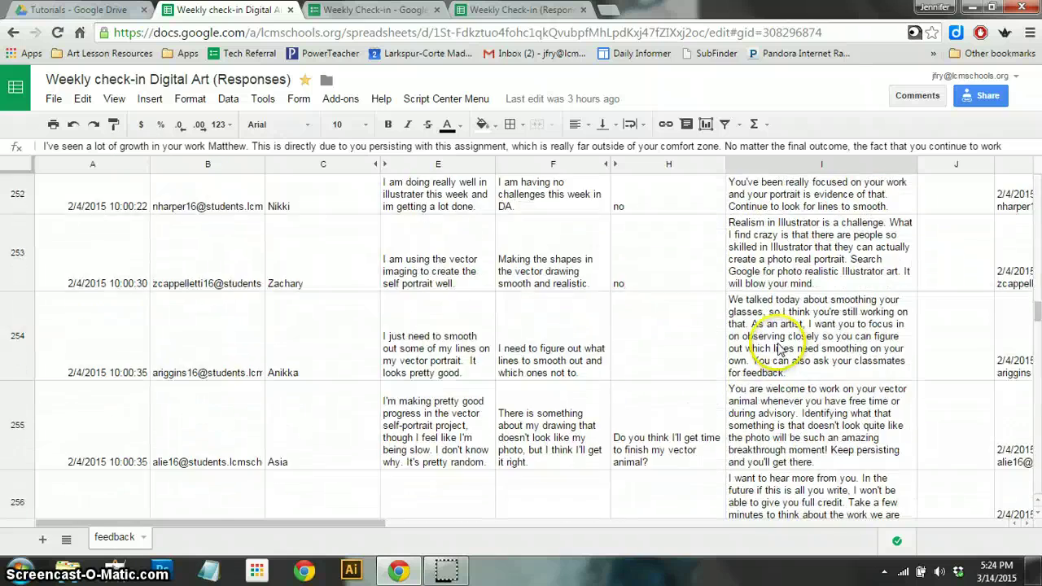
scroll(777, 346, "down", 10)
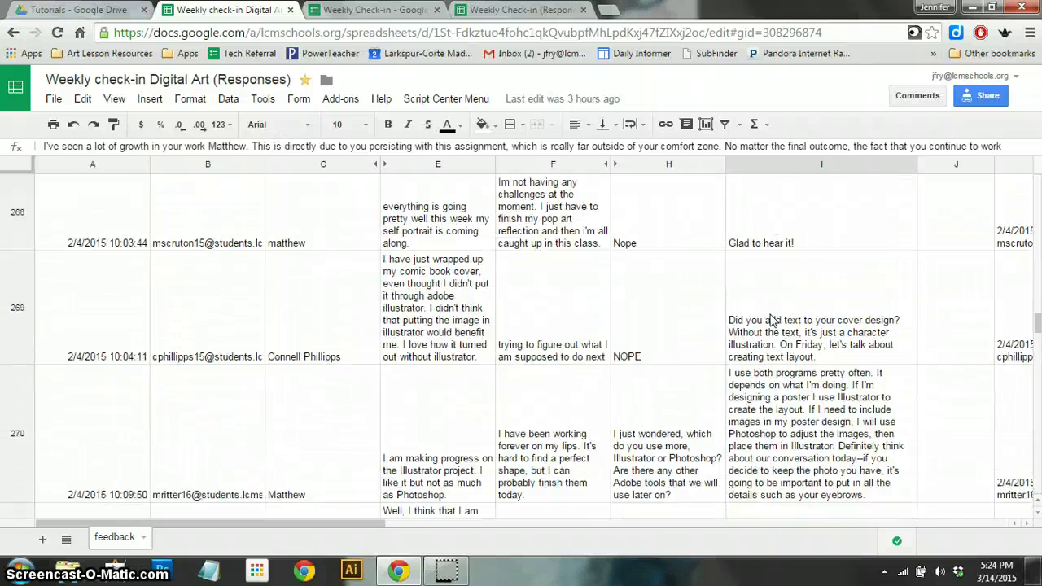
scroll(771, 319, "down", 10)
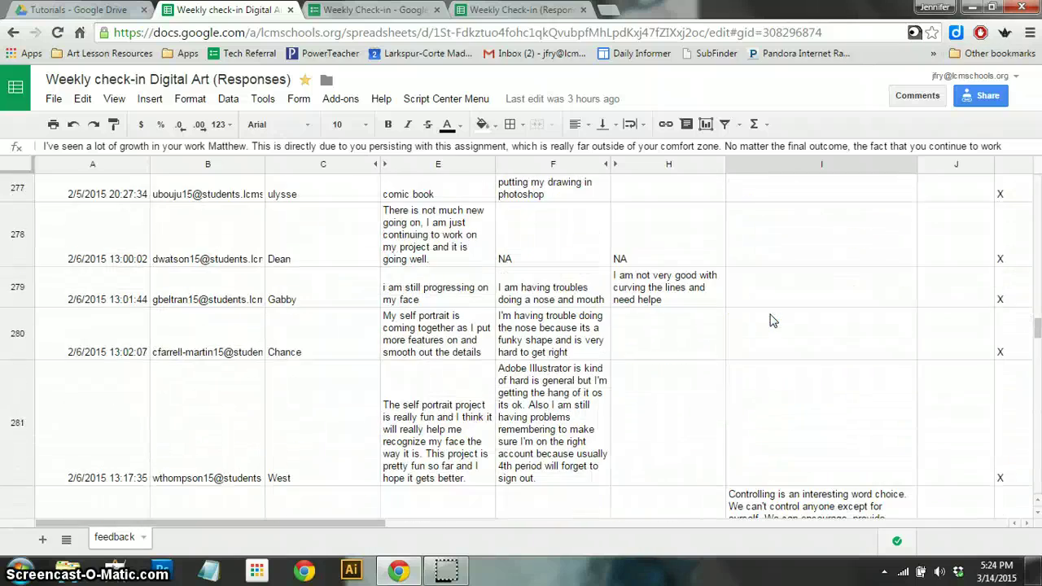
scroll(771, 320, "down", 10)
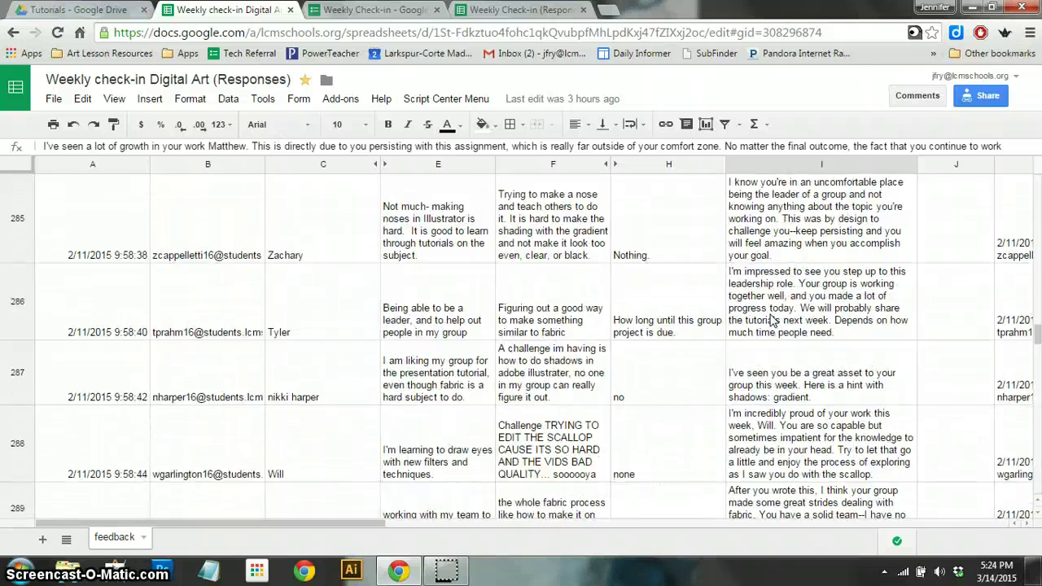
scroll(771, 320, "down", 5)
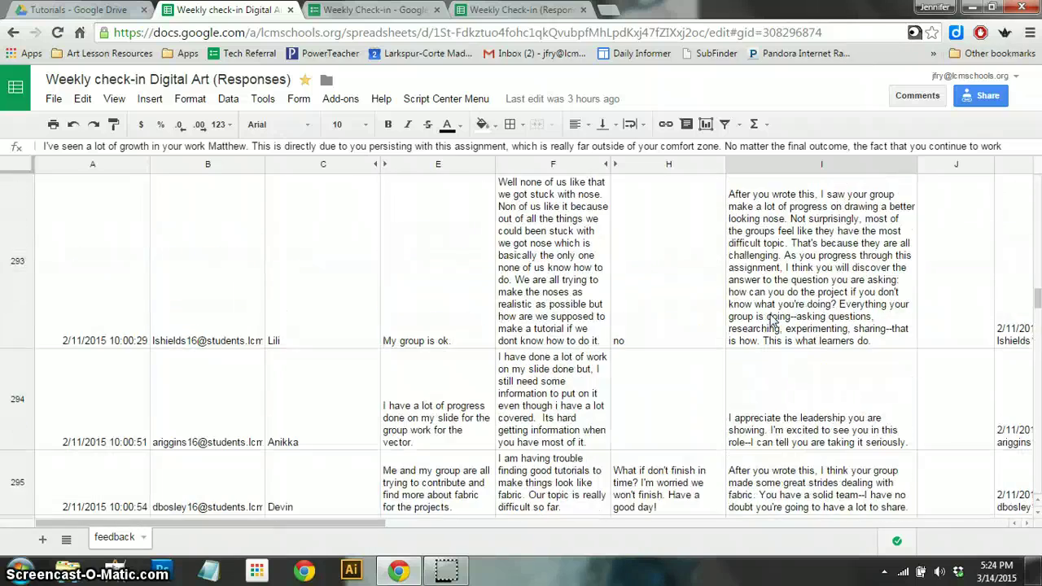
scroll(772, 320, "down", 10)
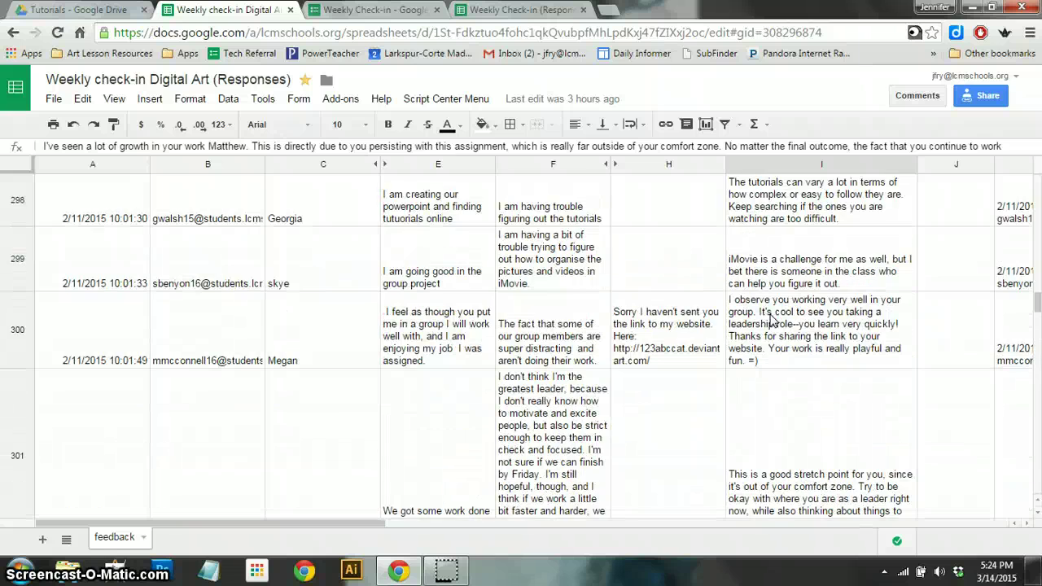
scroll(771, 320, "down", 3)
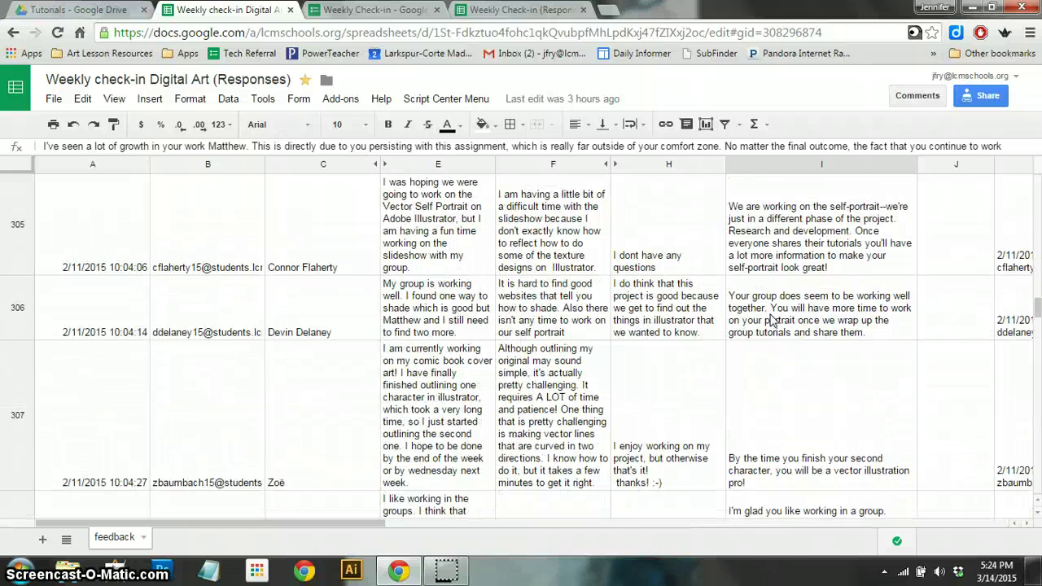
scroll(772, 319, "down", 10)
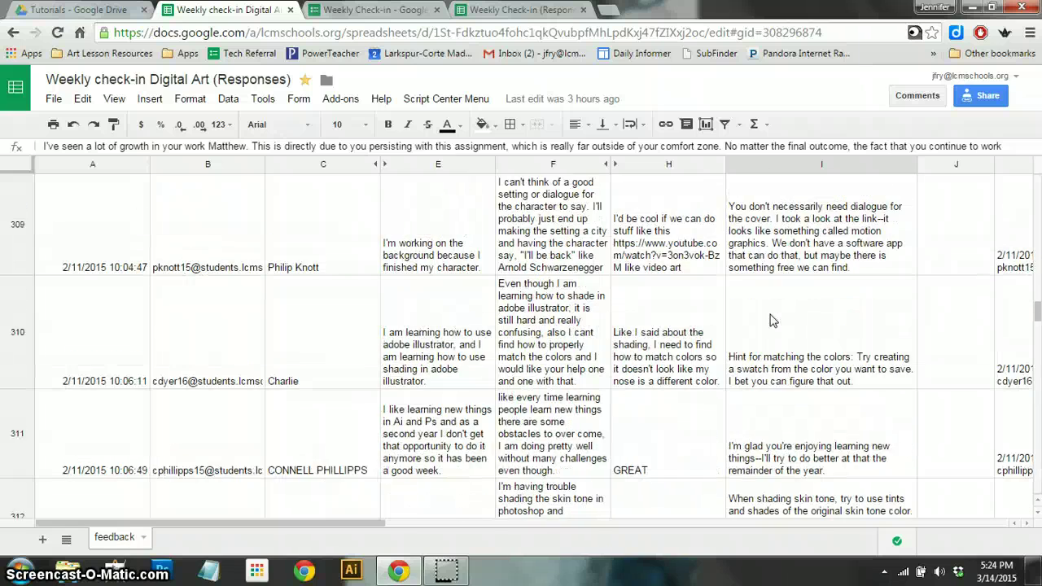
scroll(772, 320, "down", 5)
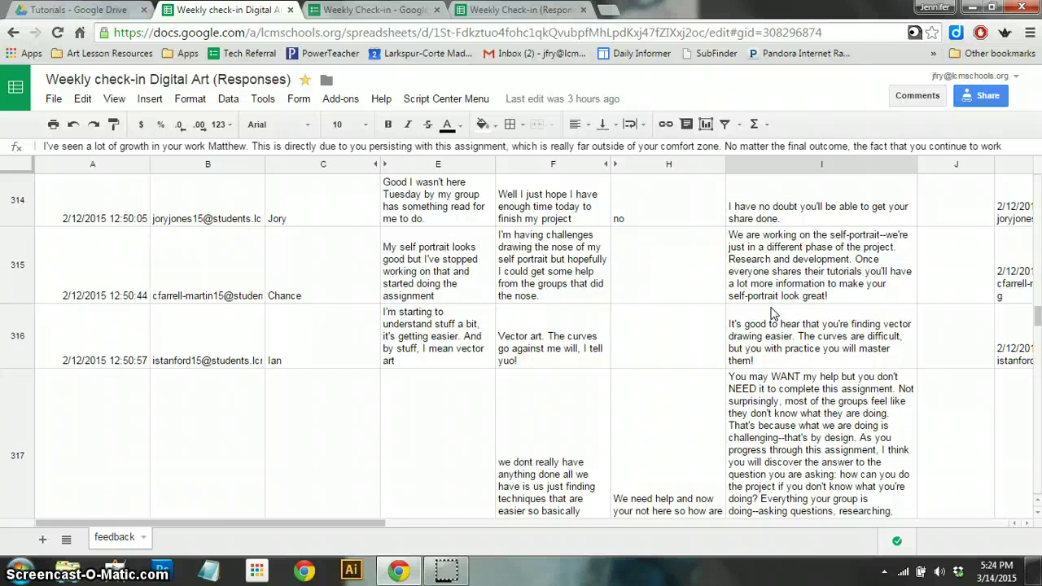
scroll(772, 314, "up", 12)
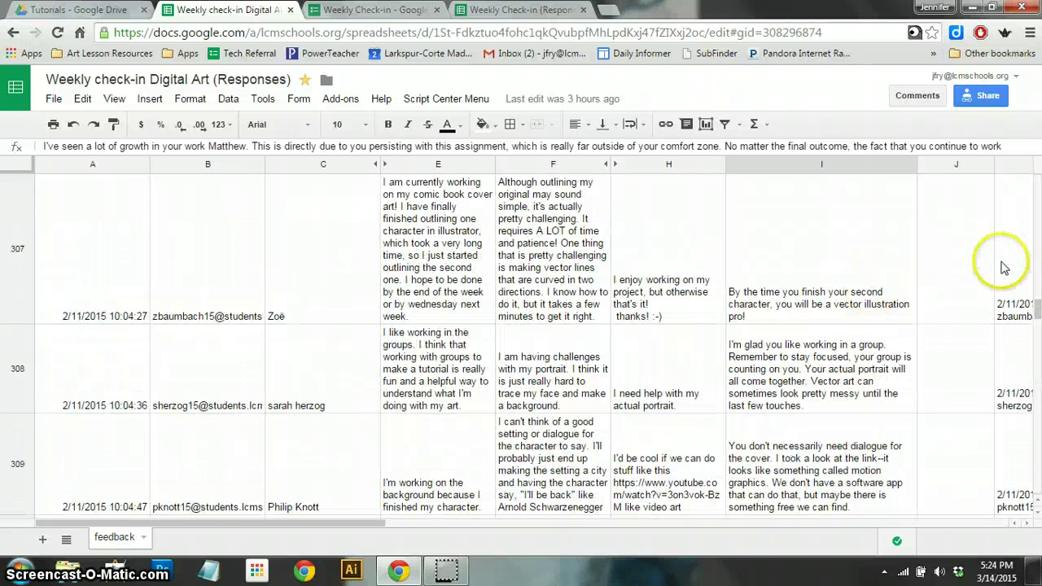
left_click_drag(1038, 308, 1037, 175)
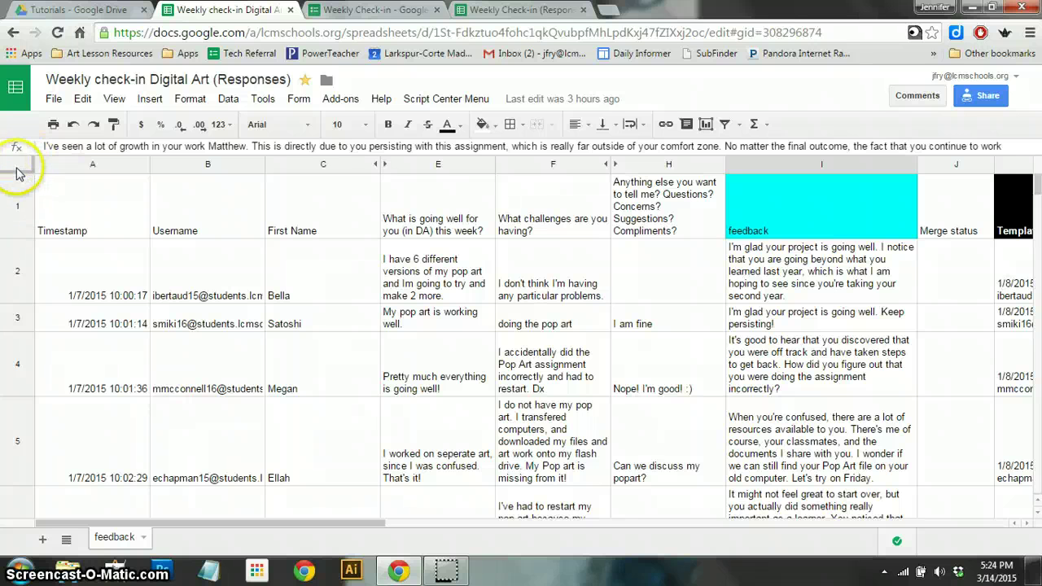
- Sort the whole sheet by First Name A→Z with a header row, dropping the Last Name level
left_click(17, 166)
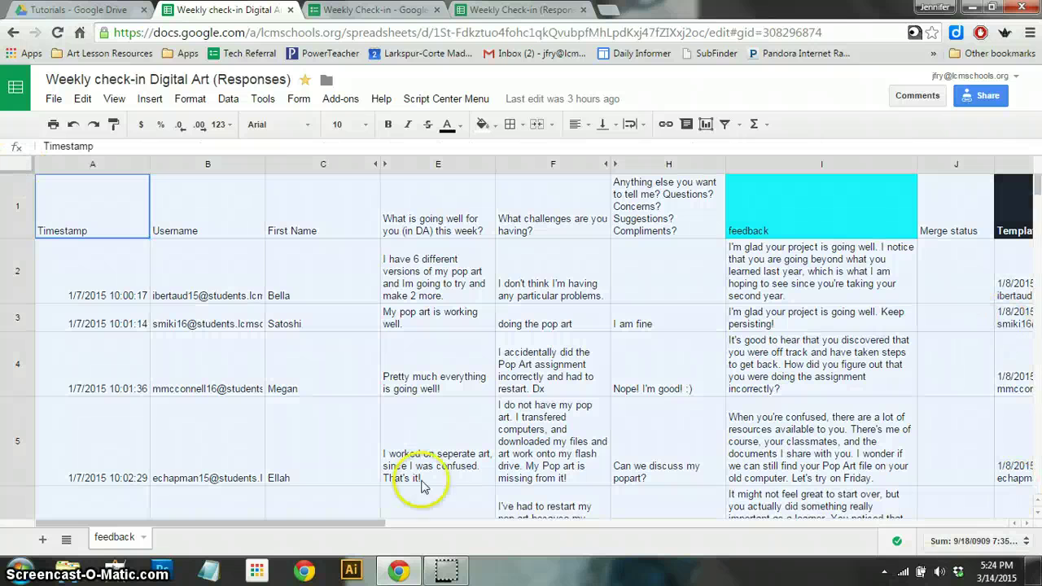
left_click(228, 100)
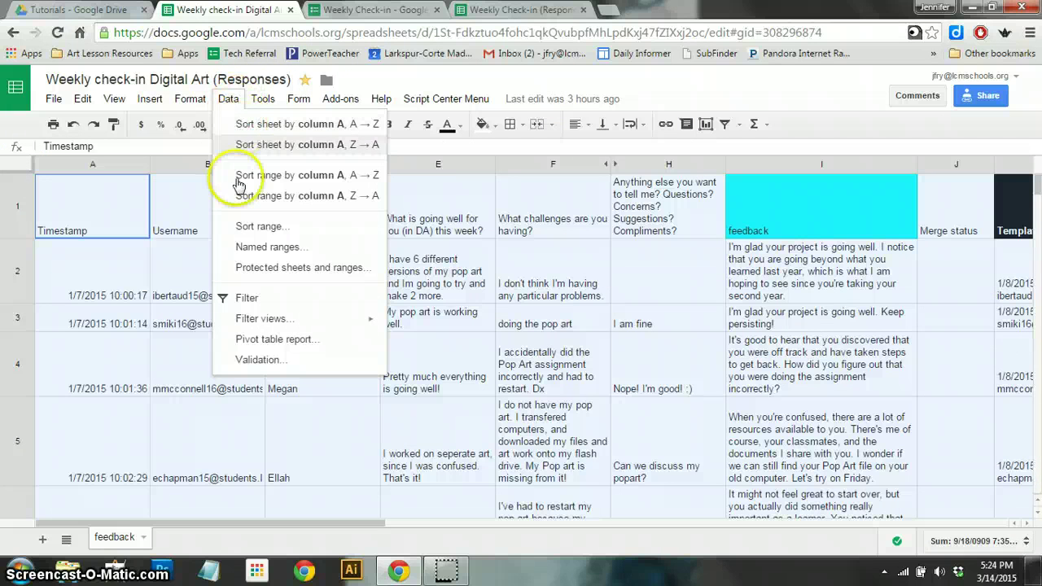
left_click(262, 232)
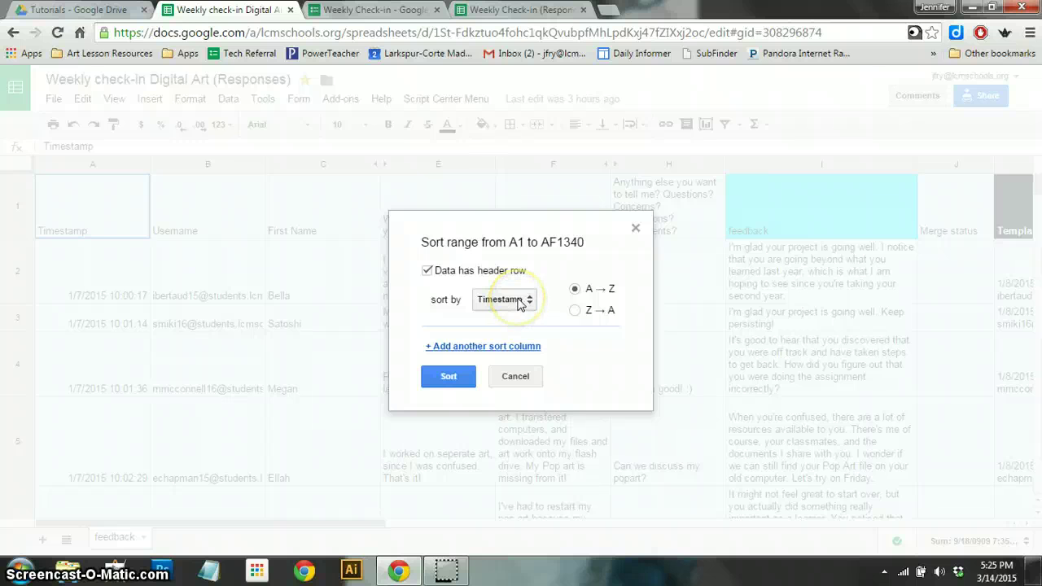
left_click(519, 301)
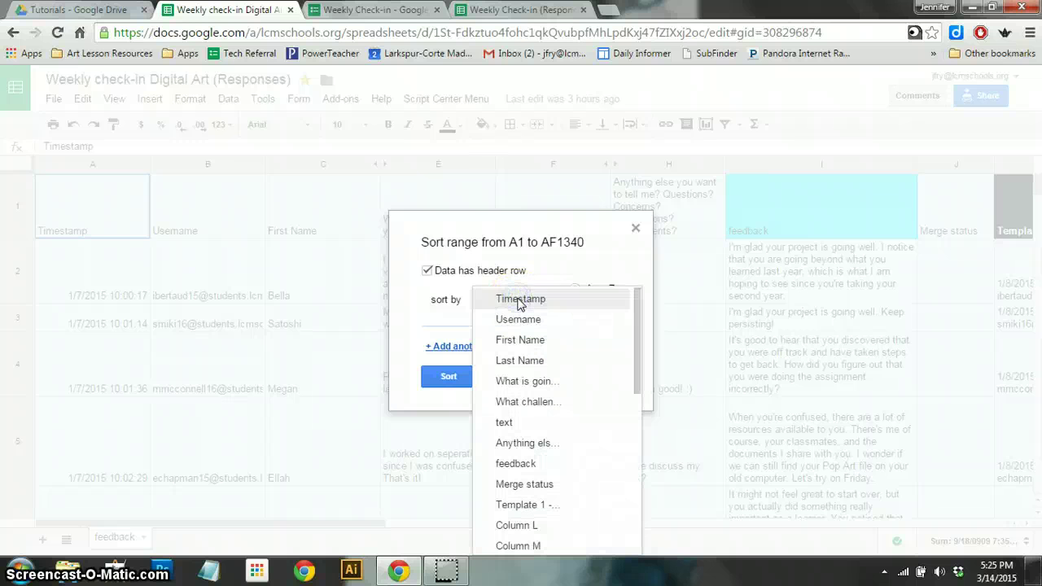
left_click(513, 341)
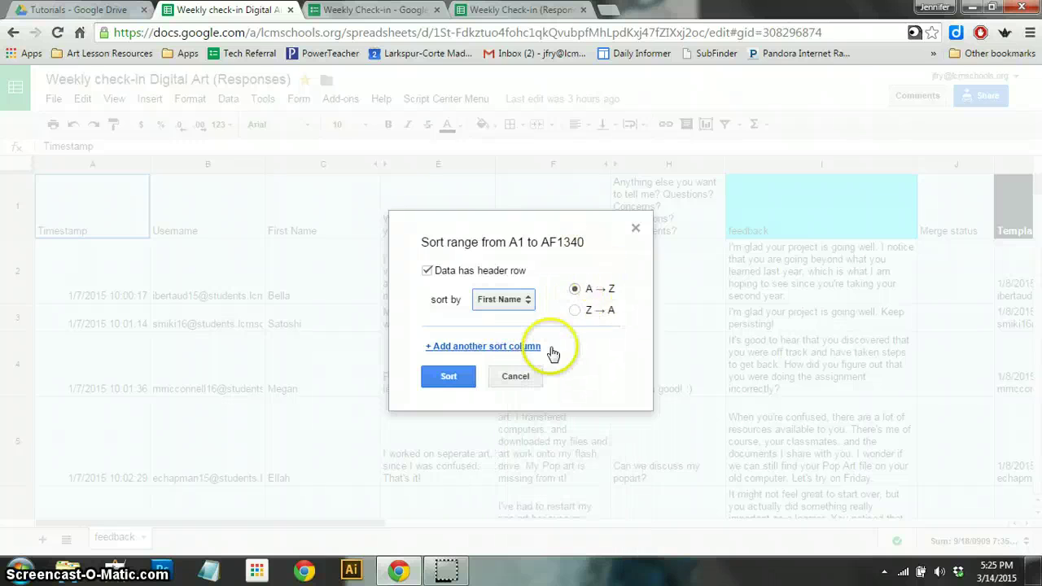
left_click(461, 348)
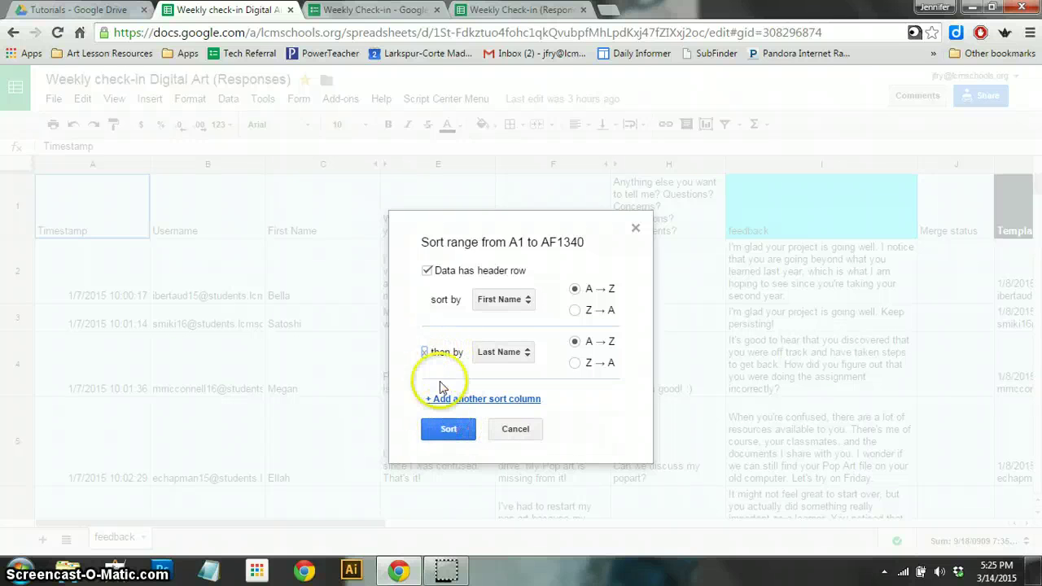
left_click(423, 352)
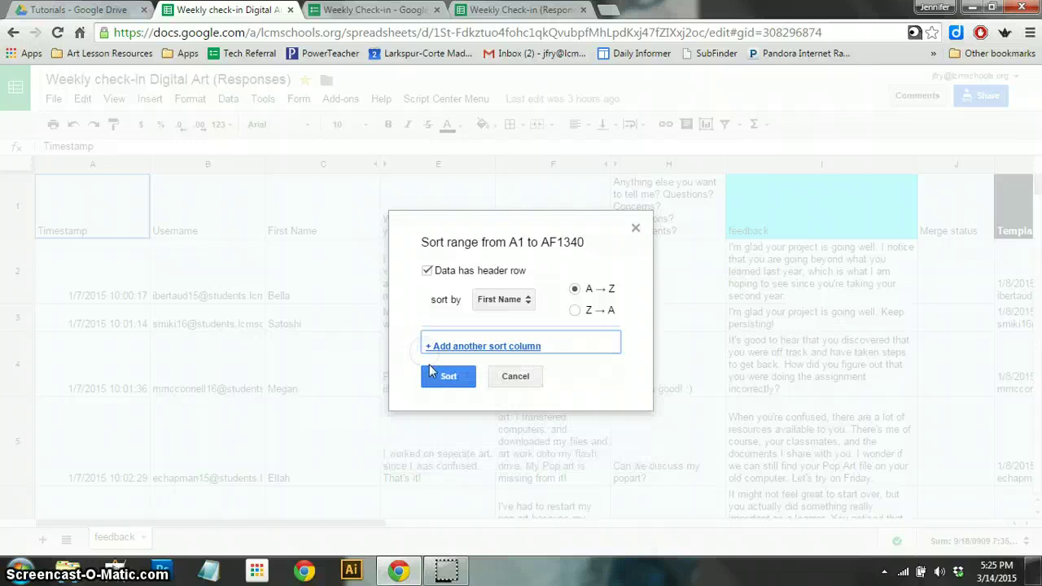
left_click(436, 379)
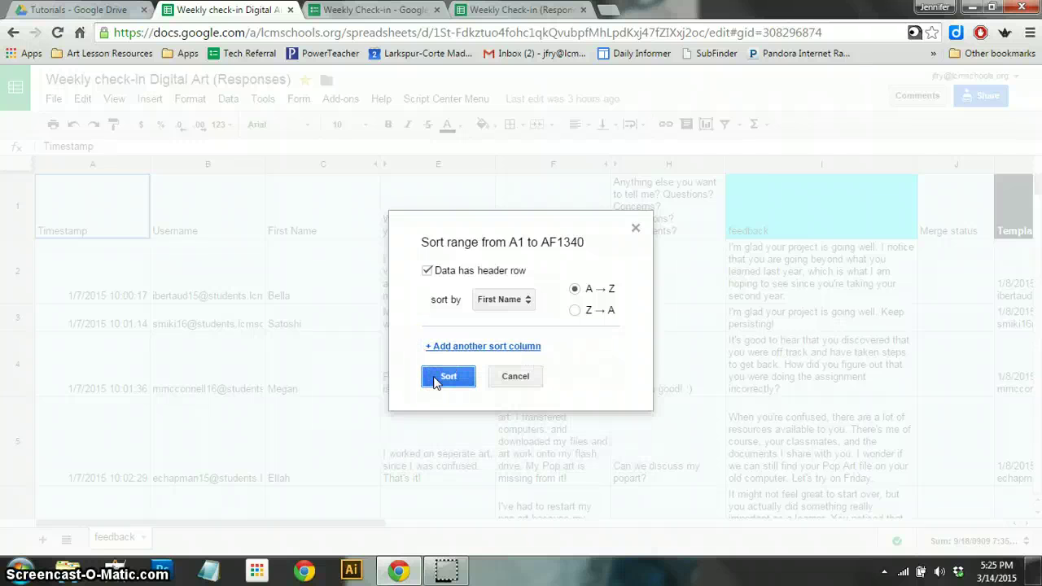
left_click(440, 379)
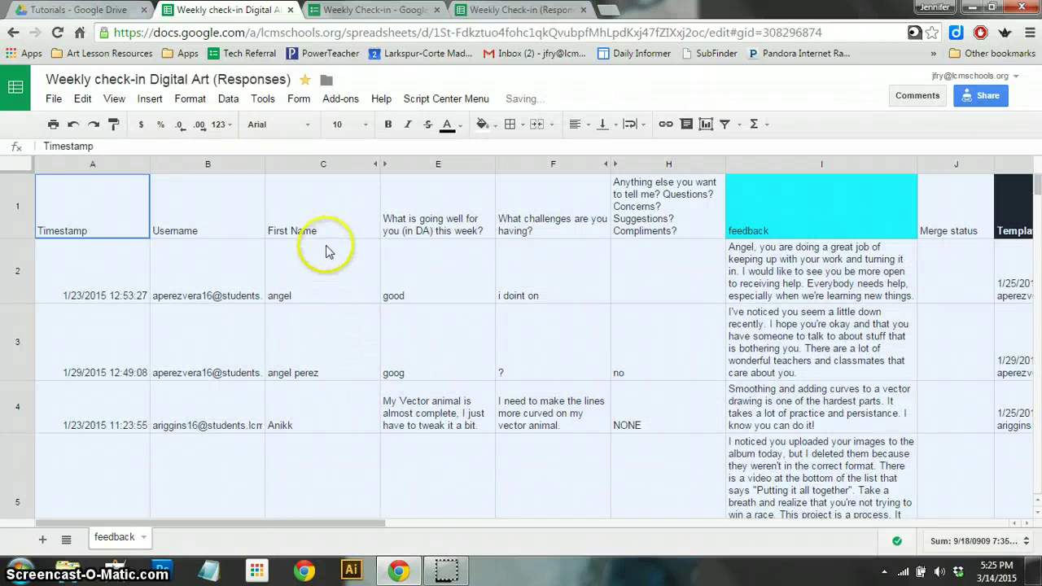
- Step down column C from C2 past the Asia and Bella rows to confirm alphabetical order, then open Find in sheet
left_click(302, 260)
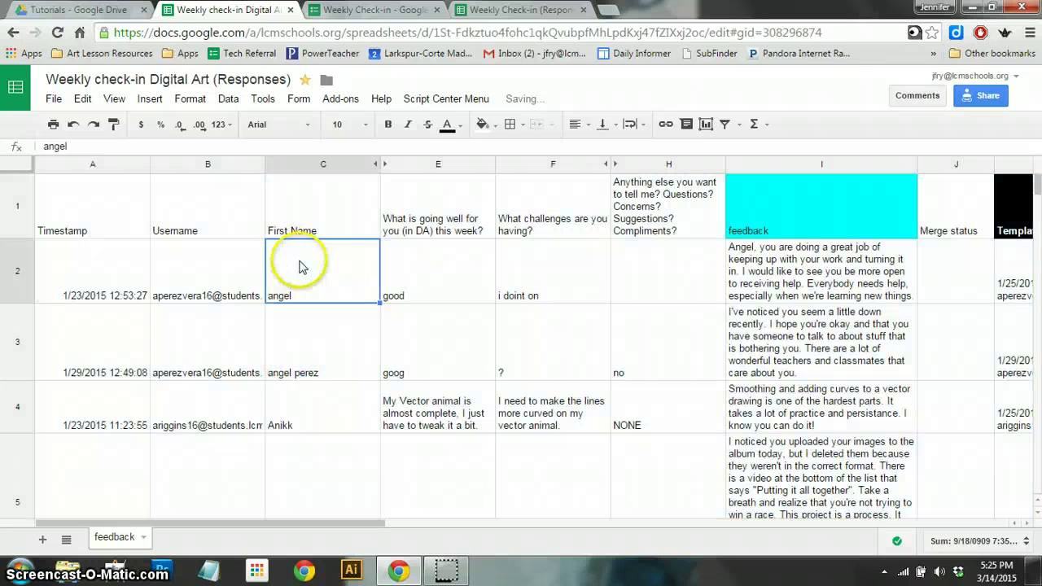
left_click(291, 362)
left_click(300, 283)
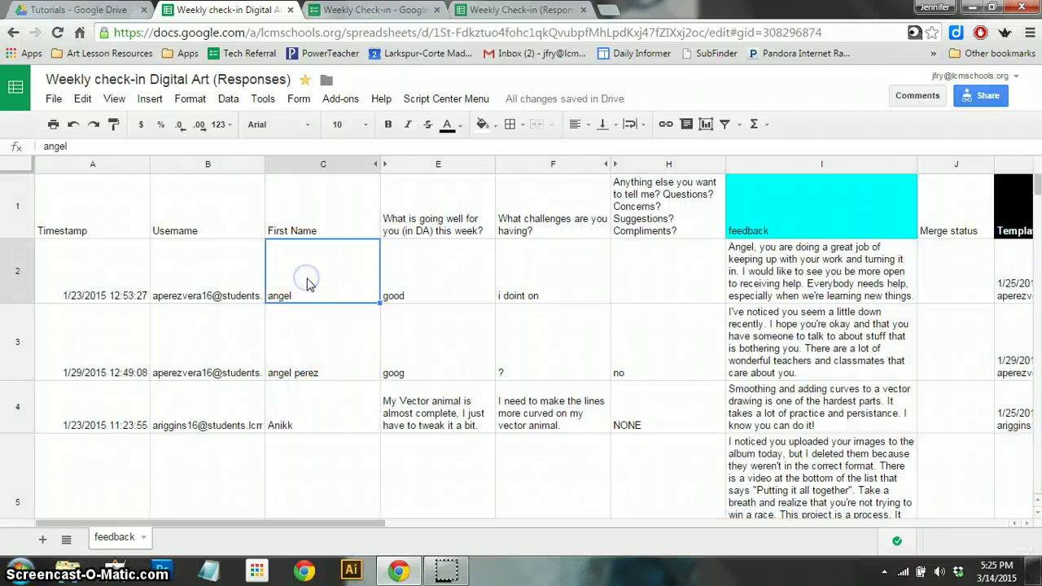
key("Down")
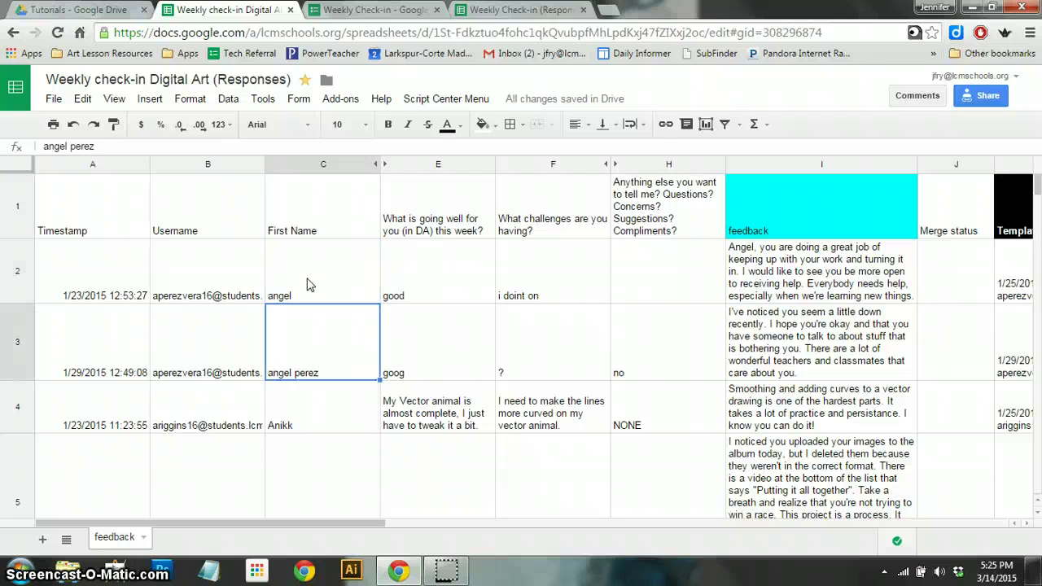
key("Down")
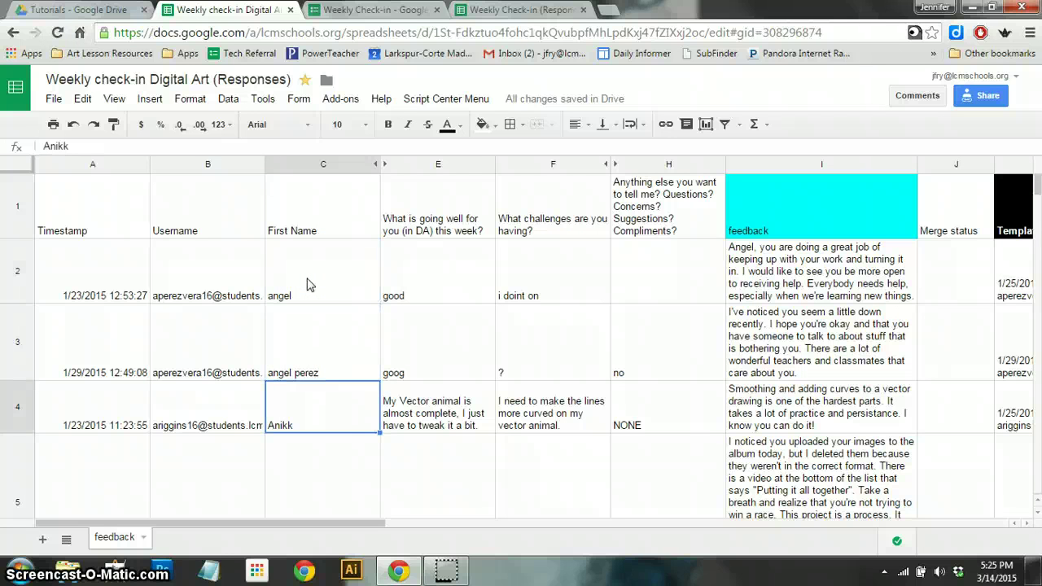
key("Down")
key("Down")
key("Down")
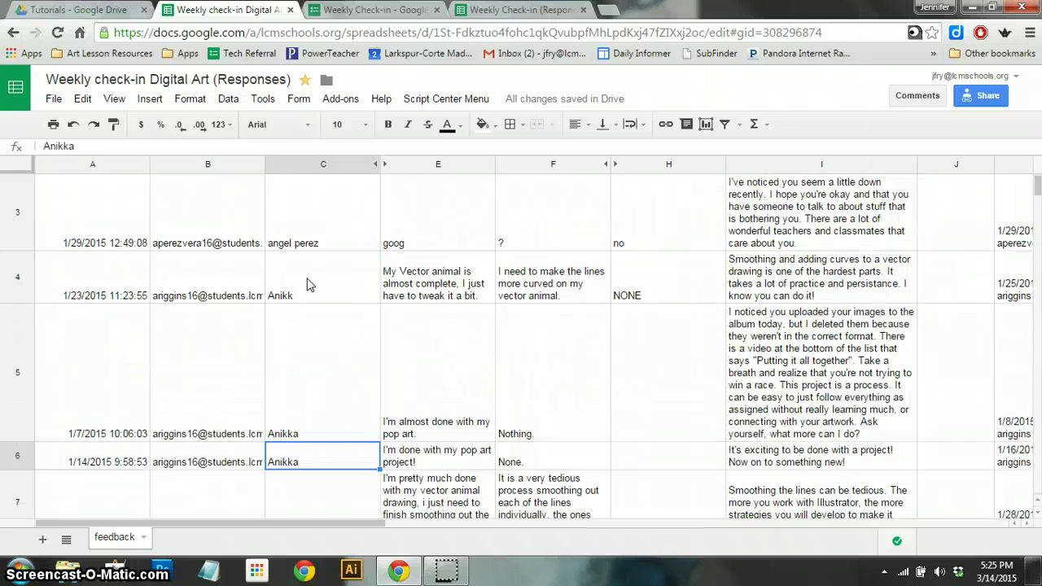
key("Down")
key("Down")
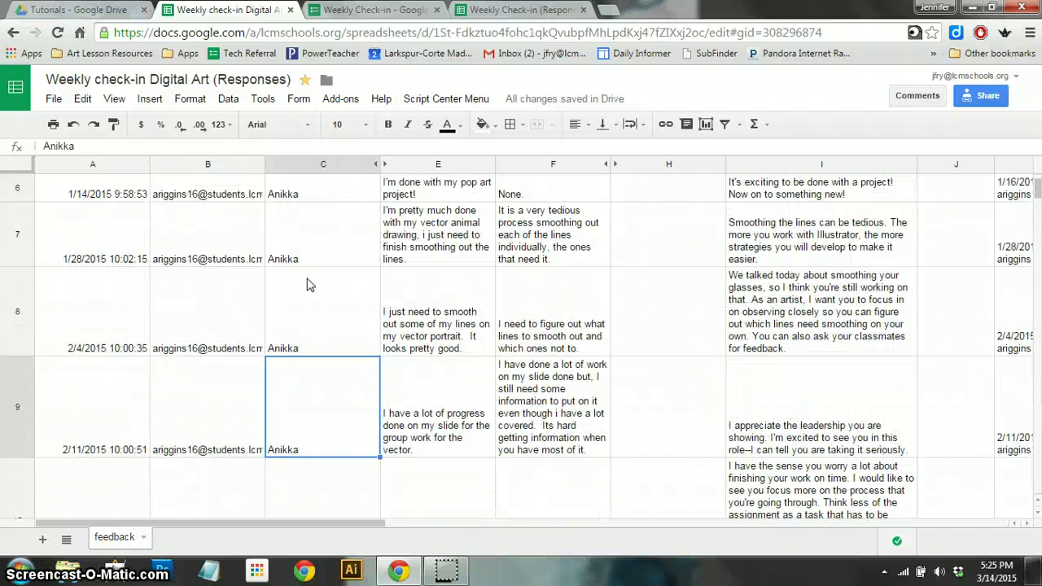
key("Down")
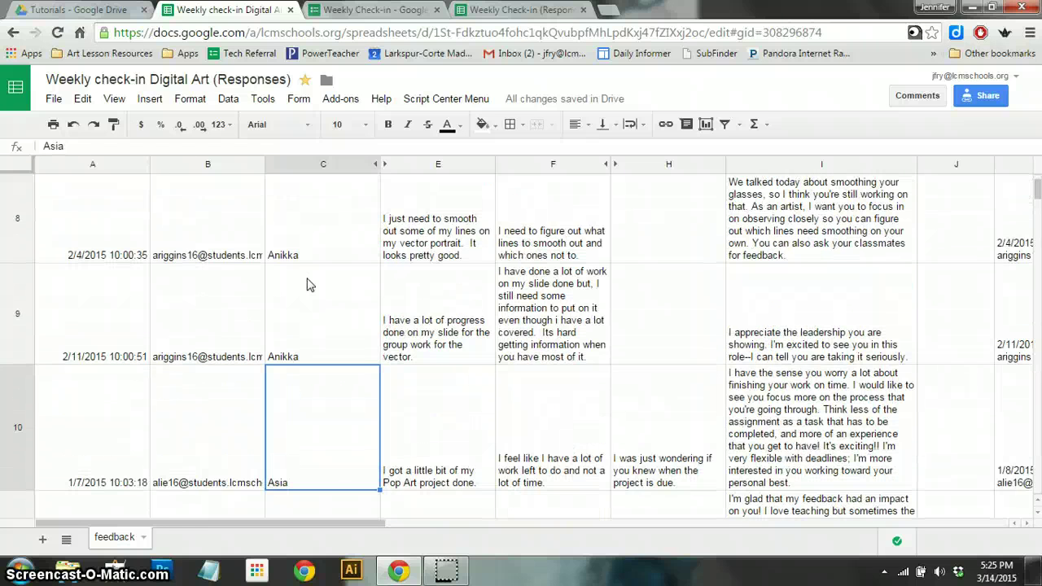
key("Down")
key("Down")
key("Down")
key("Down")
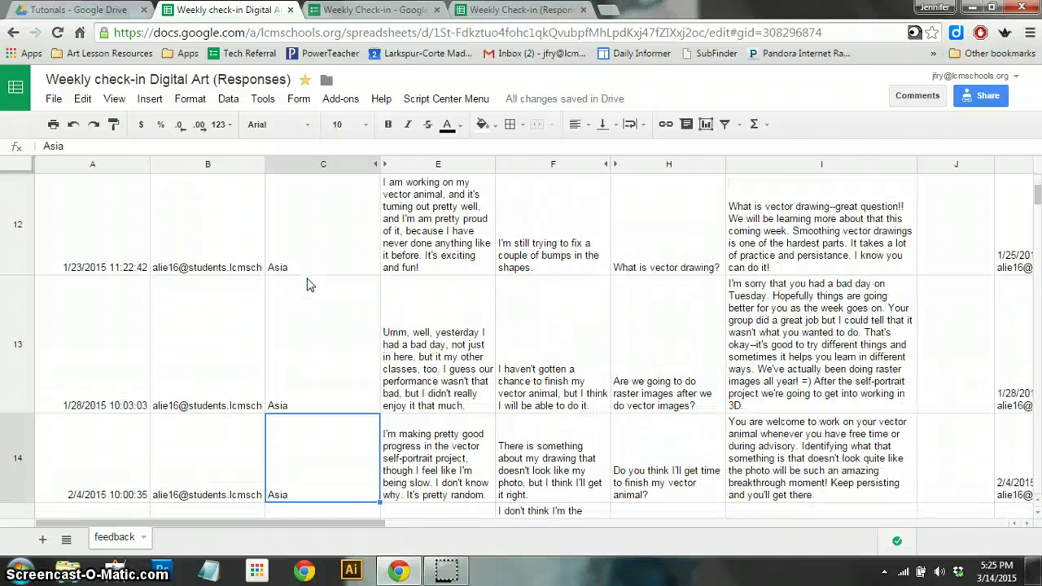
key("Down")
key("Down")
key("Down")
key("Down")
key("Down")
key("Down")
key("Down")
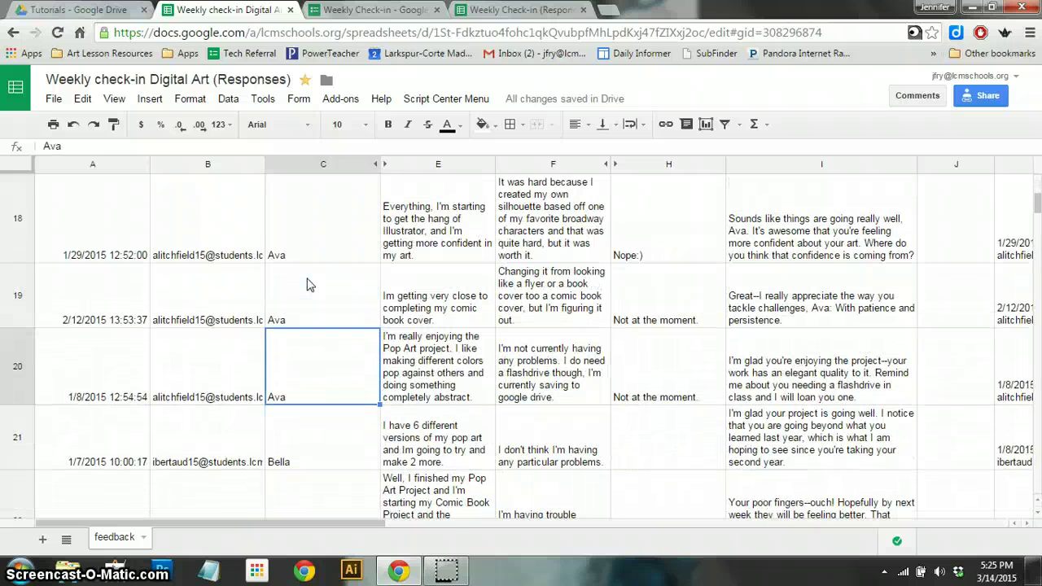
key("Down")
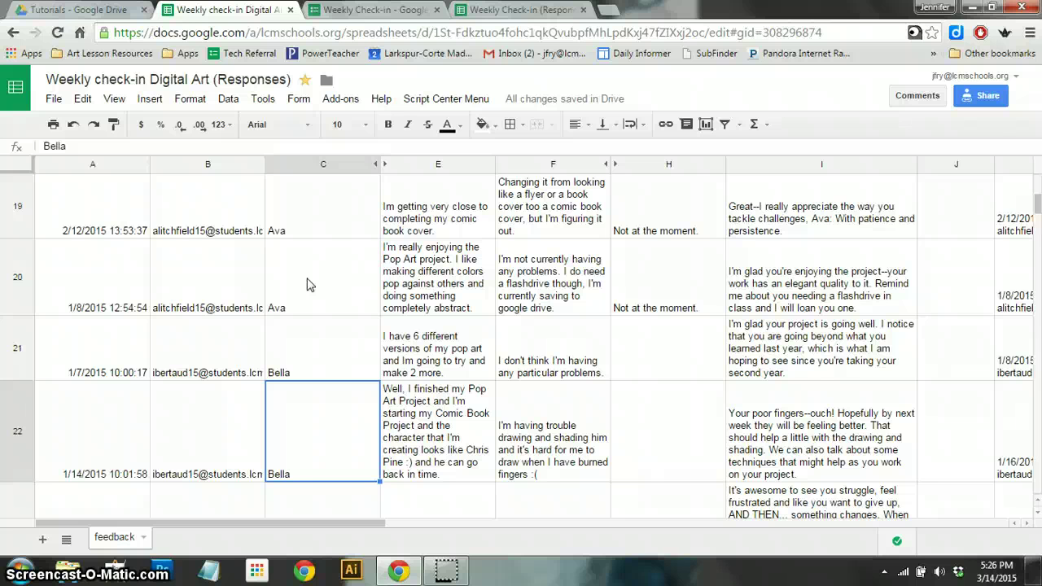
key("ctrl+f")
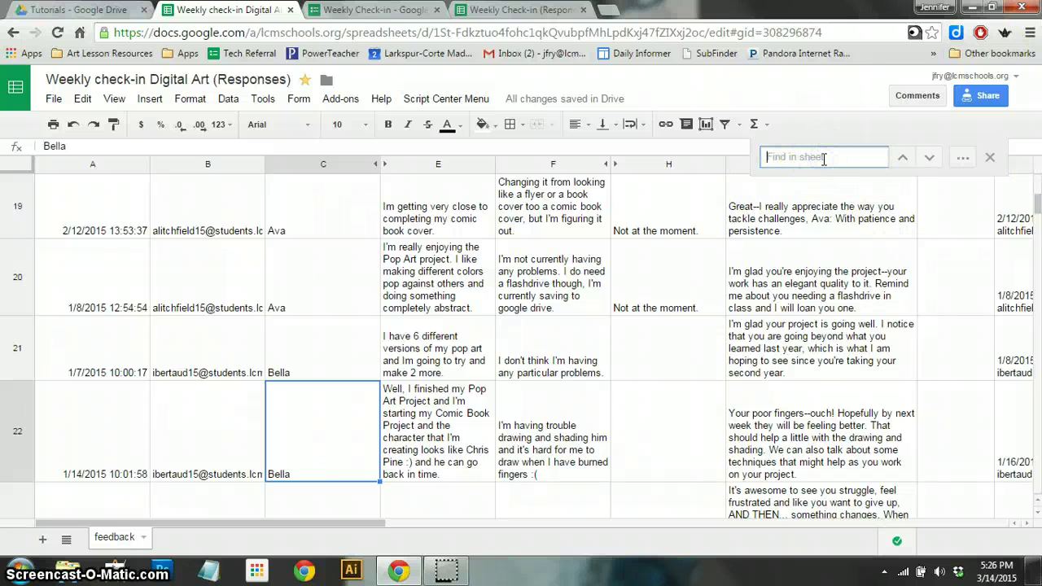
- Search the sheet for 'pop art' and step through four matches
type("pop art")
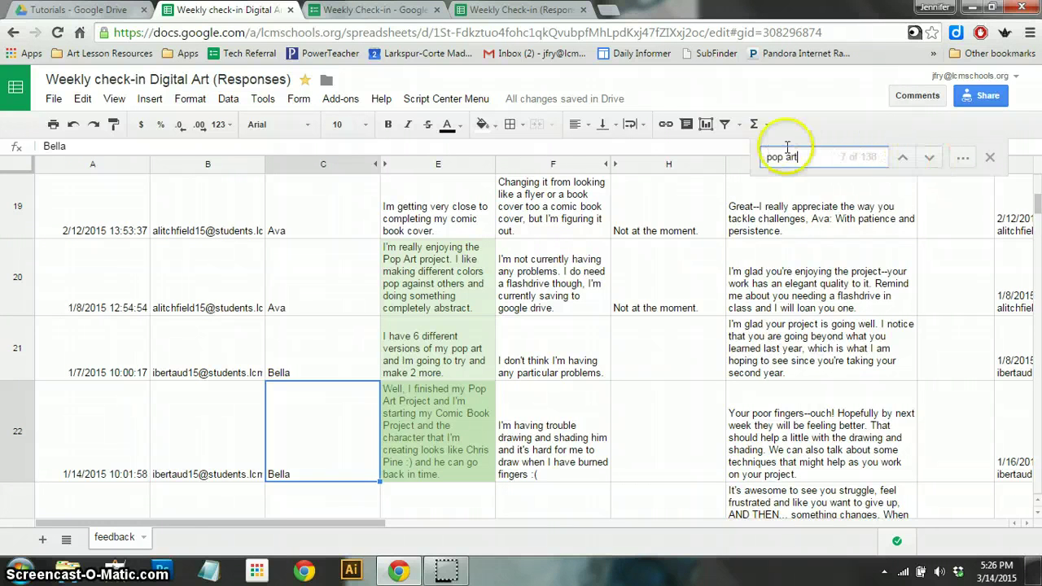
left_click(932, 161)
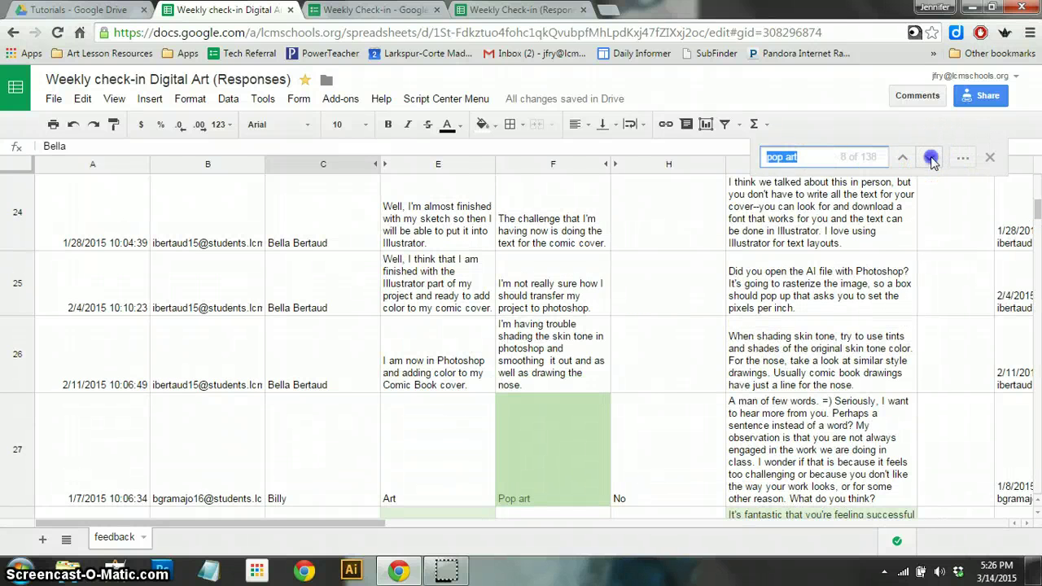
left_click(931, 161)
left_click(932, 161)
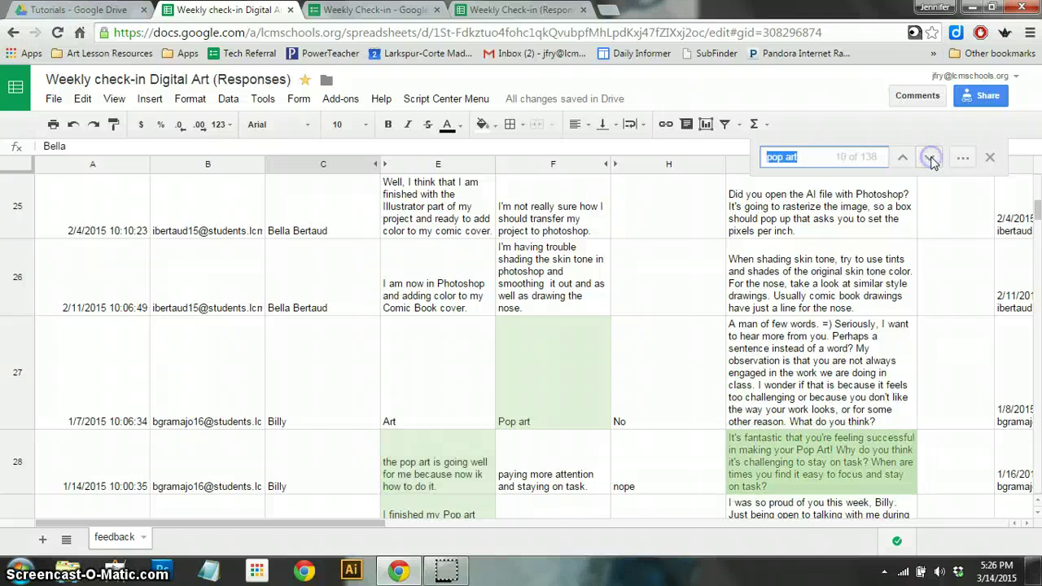
left_click(932, 161)
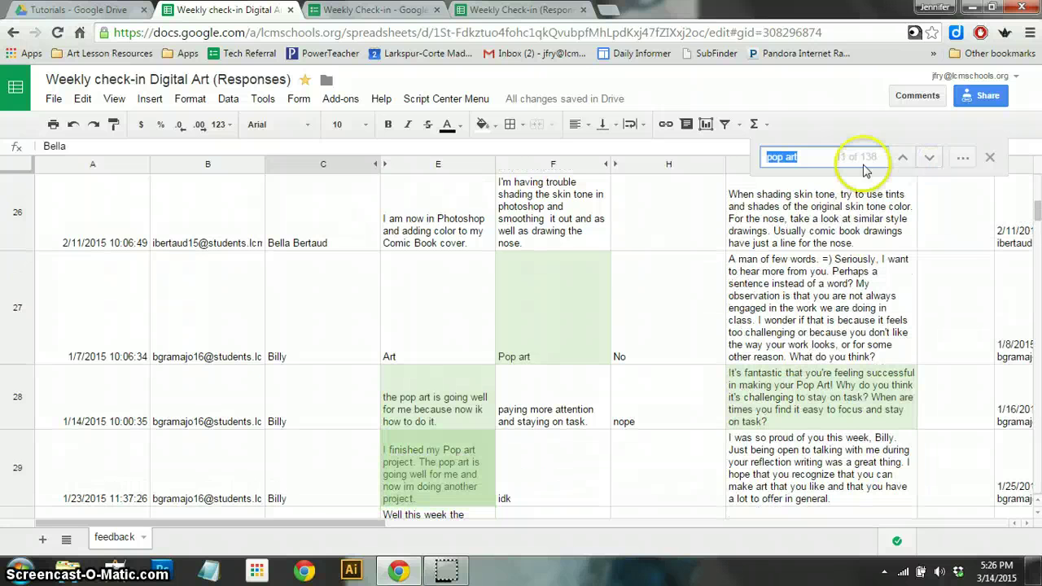
- Change the search to 'shad' and step through the shading matches down to row 79
left_click(808, 157)
left_click_drag(808, 157, 736, 151)
type("shading")
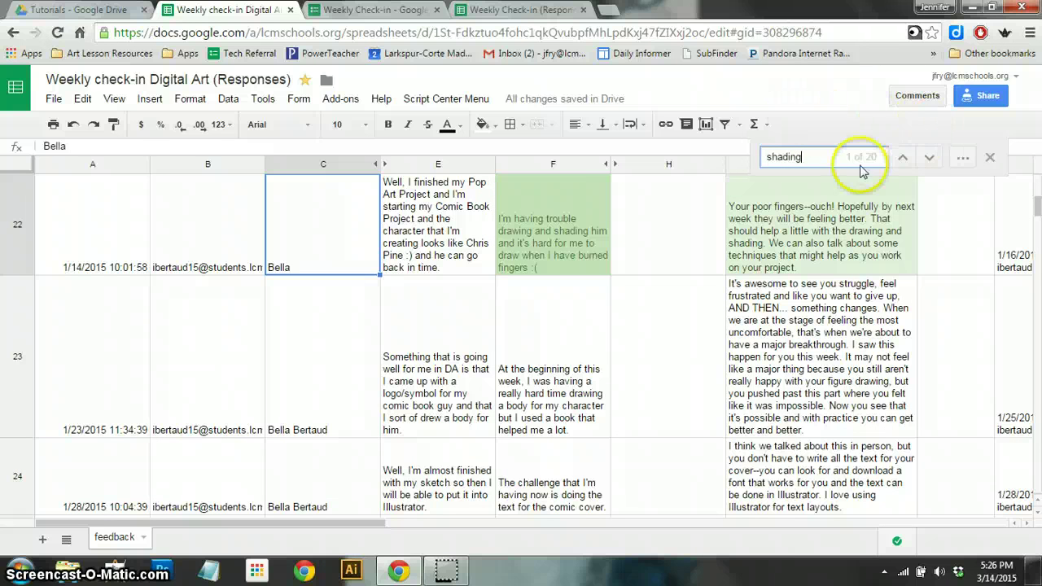
left_click(927, 158)
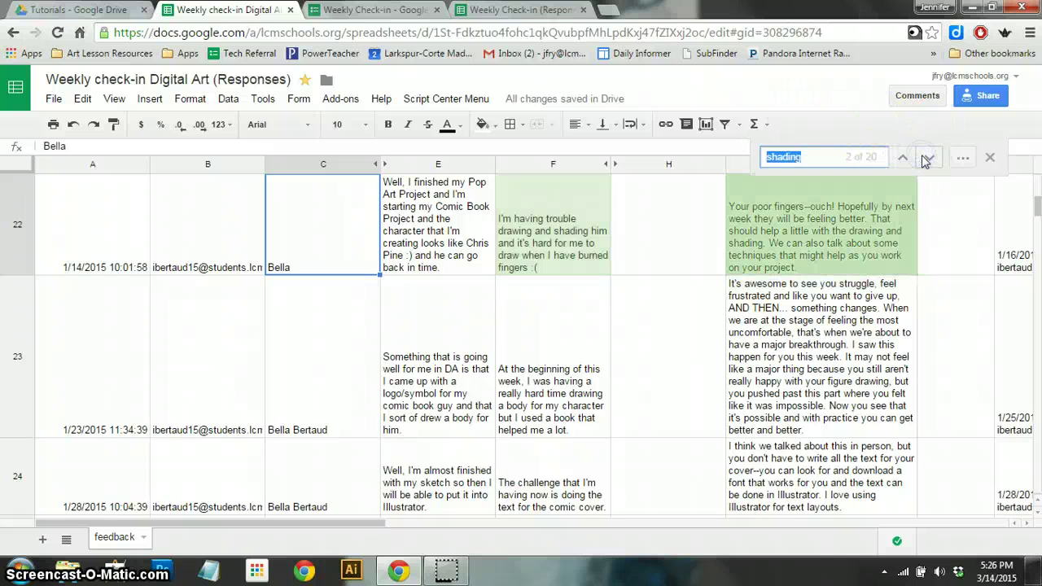
left_click(926, 158)
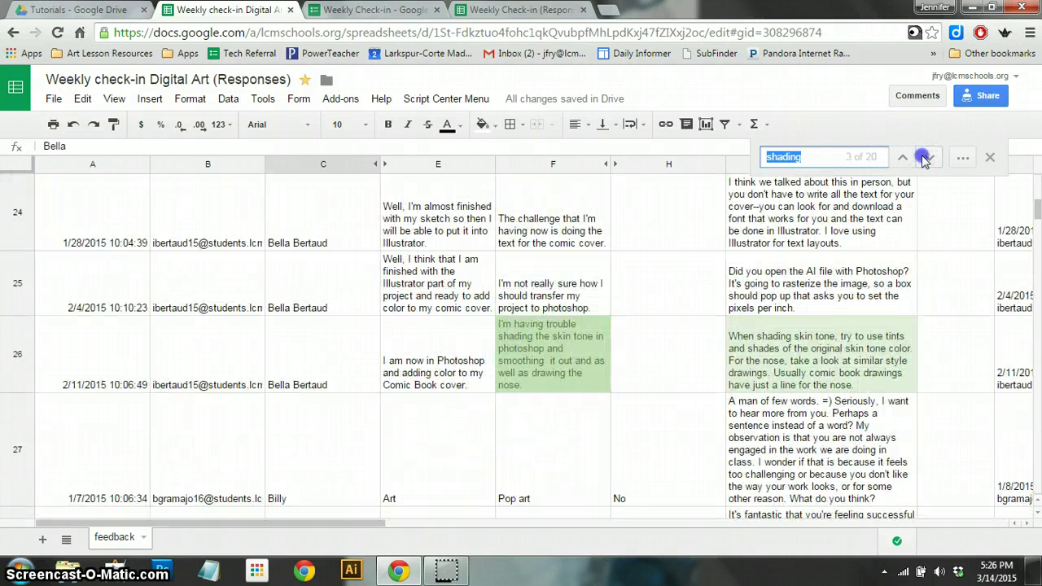
left_click(924, 158)
left_click(925, 159)
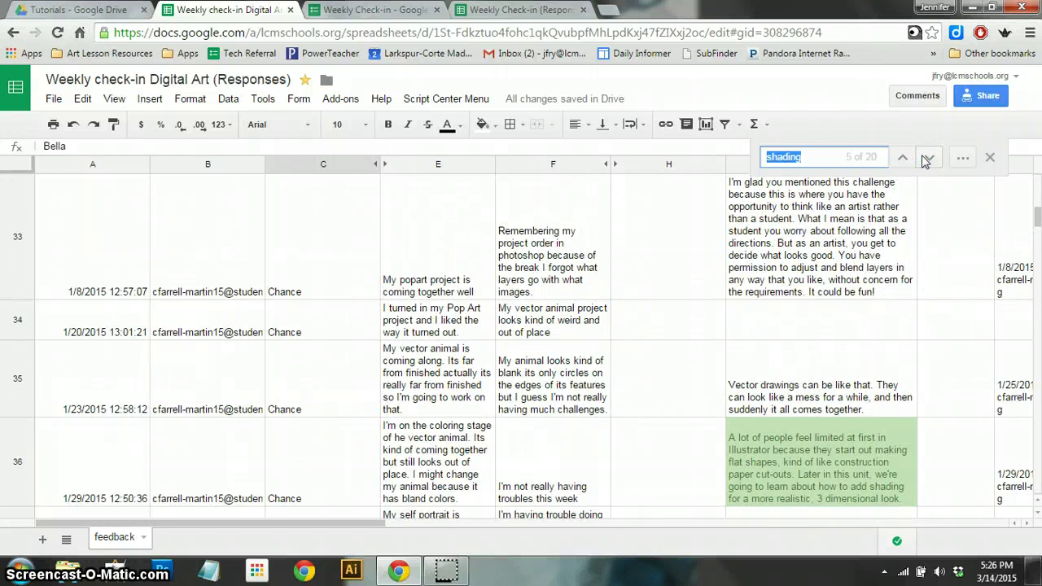
left_click(925, 159)
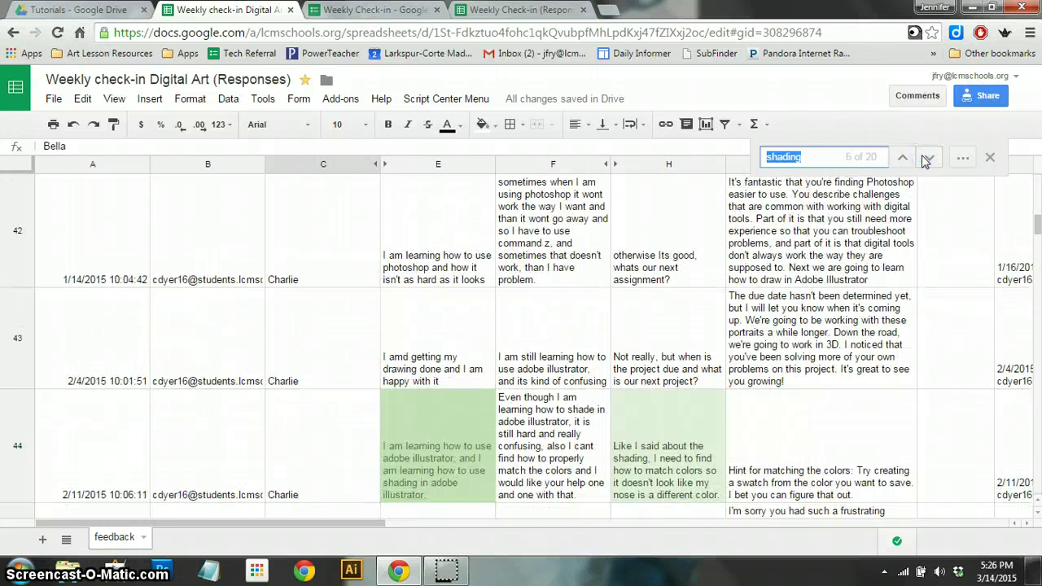
left_click(925, 159)
left_click(924, 159)
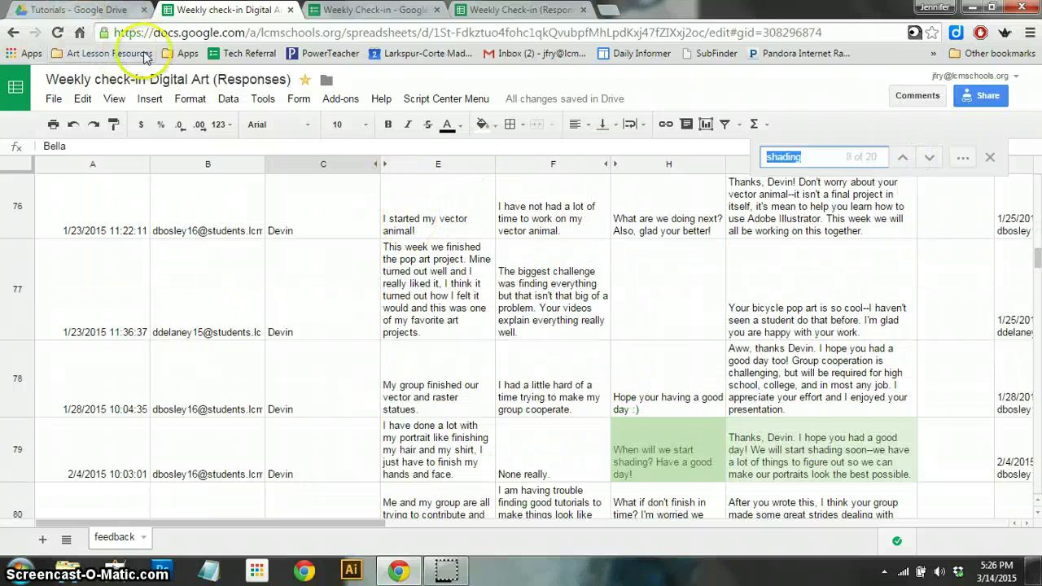
- Close the Find in sheet box to clear the green match highlighting
left_click(348, 98)
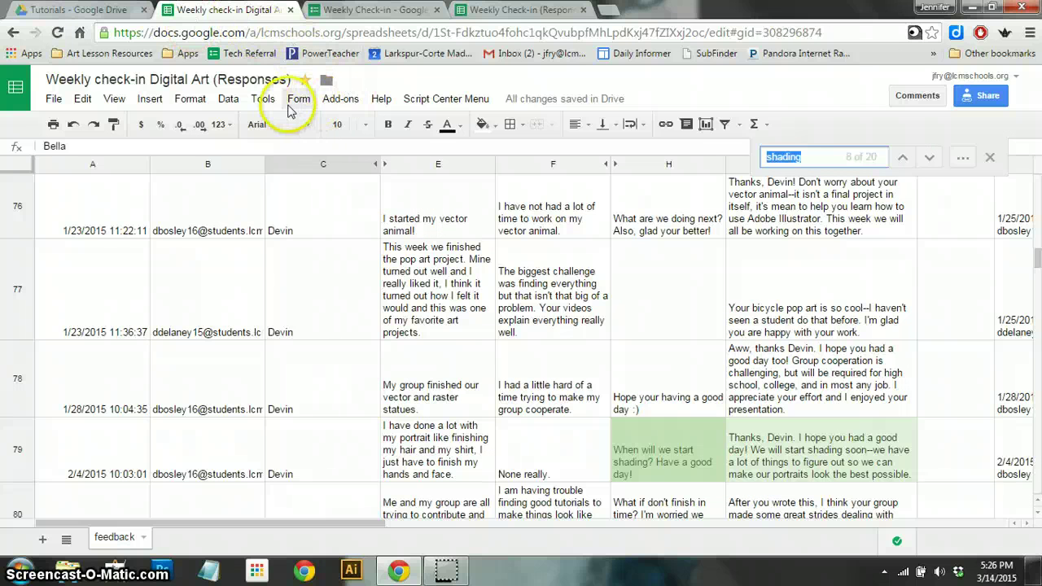
left_click(989, 157)
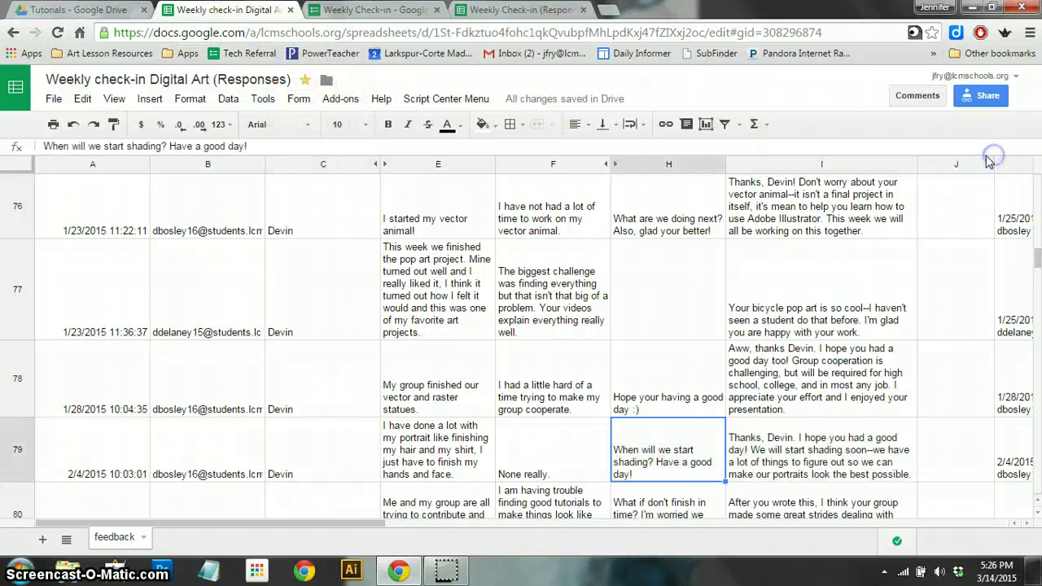